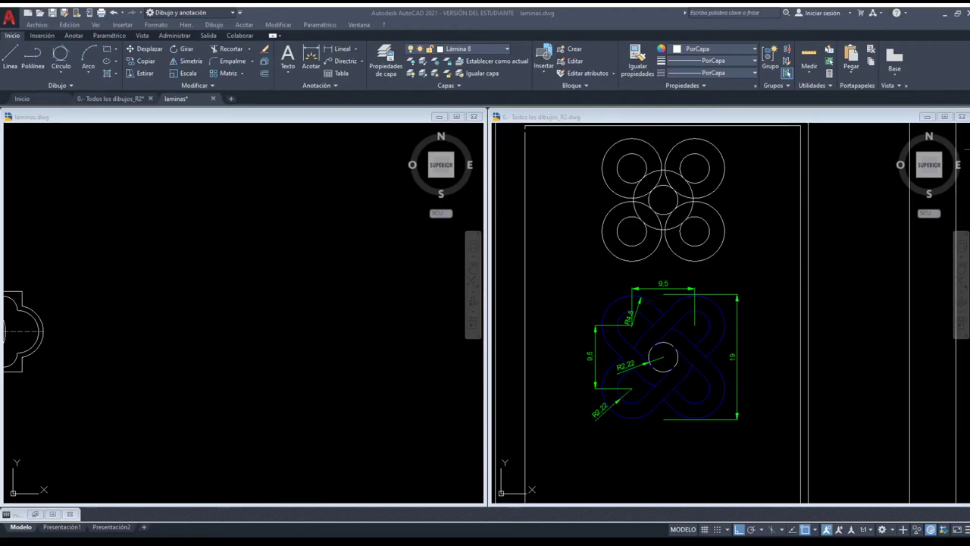
Activate the reference drawing 0.- Todos los dibujos_R2.dwg and zoom to inspect its ring figure
left_click(637, 267)
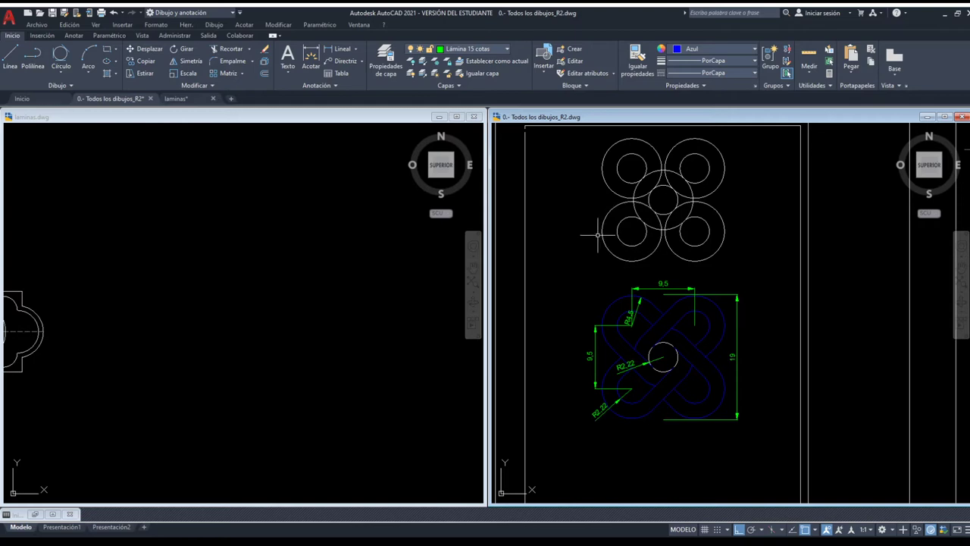
scroll(664, 195, "up", 1)
scroll(664, 226, "up", 1)
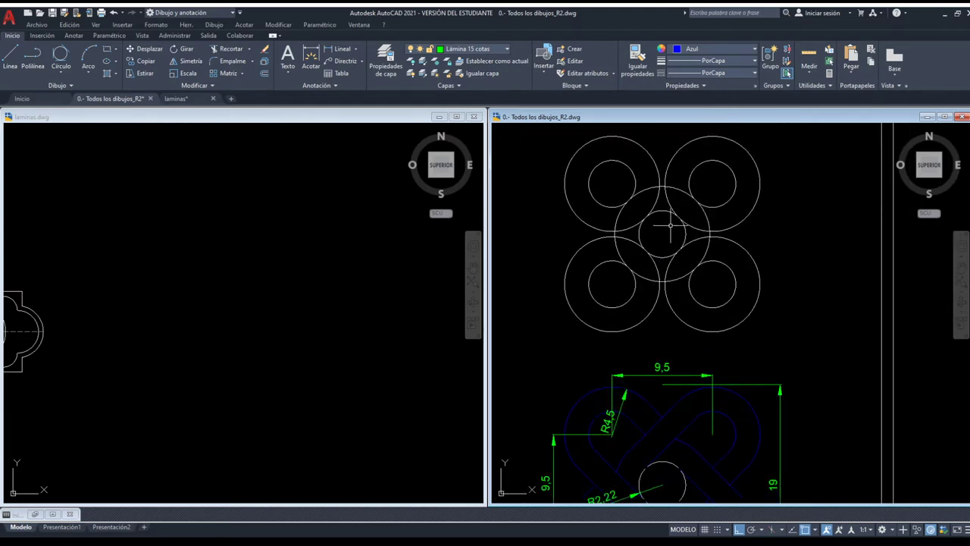
scroll(670, 225, "down", 1)
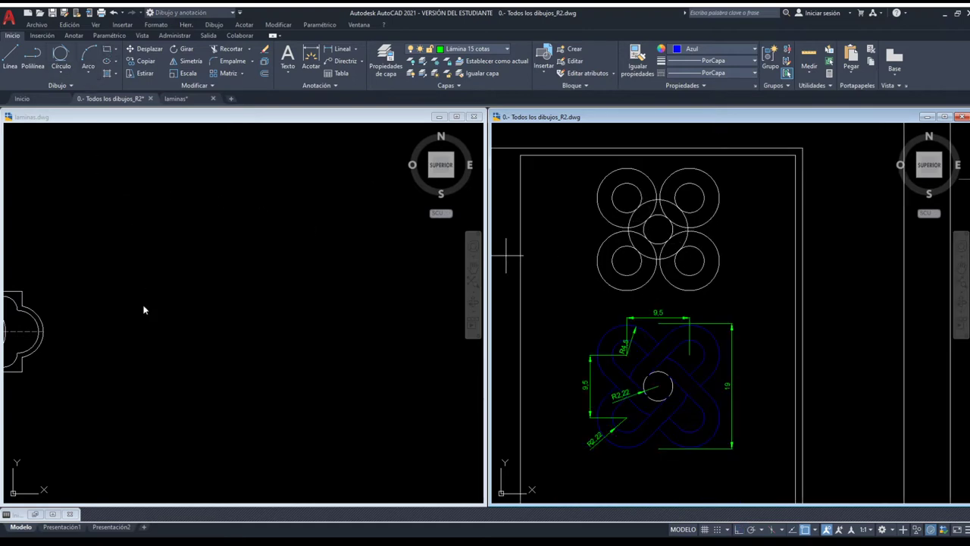
In laminas.dwg, draw a 44-unit square and centre it in the view
left_click(154, 178)
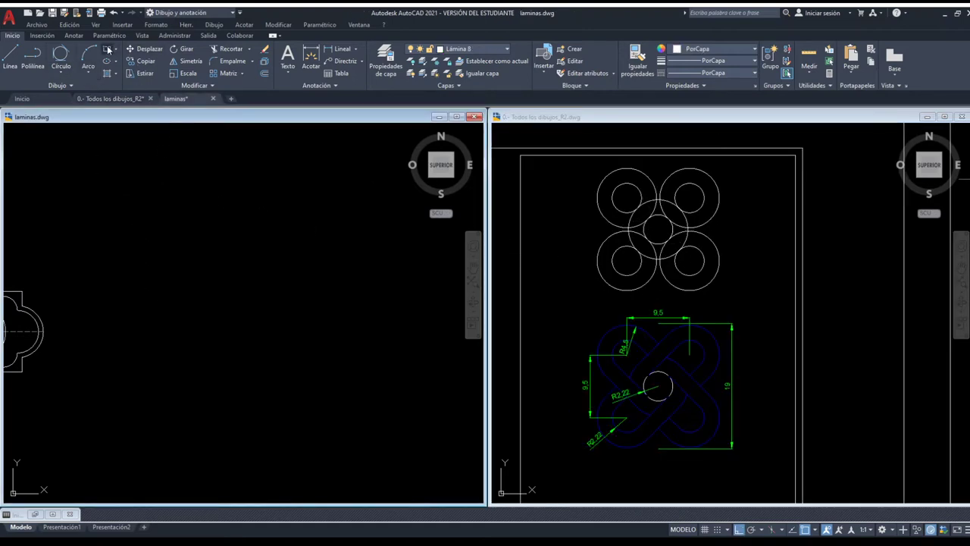
left_click(182, 319)
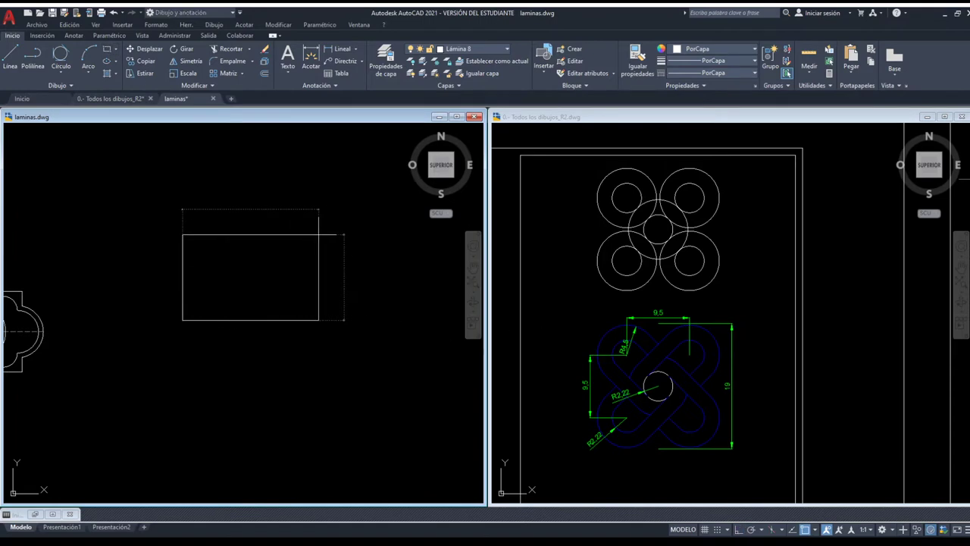
type("4")
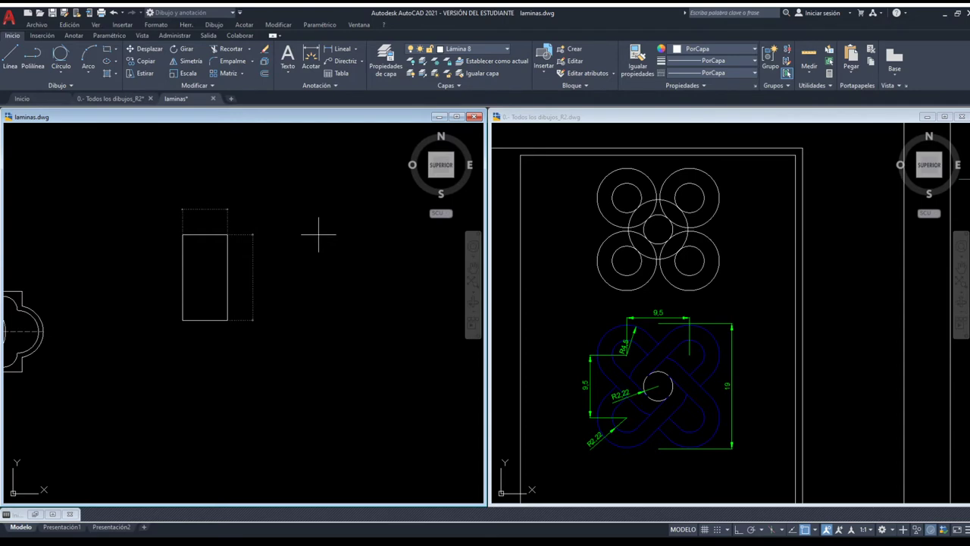
type("4")
key("Return")
scroll(227, 311, "up", 2)
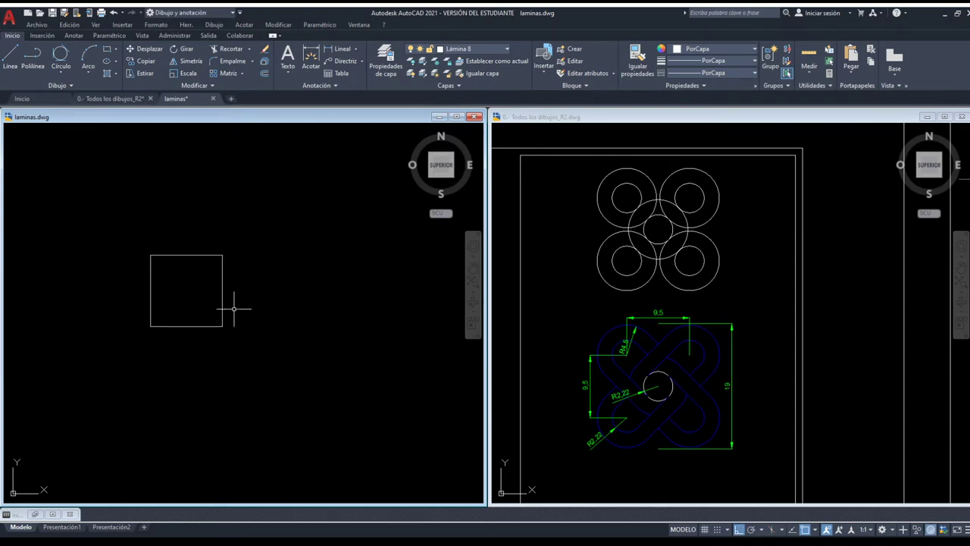
scroll(216, 307, "up", 2)
middle_click_drag(208, 307, 371, 333)
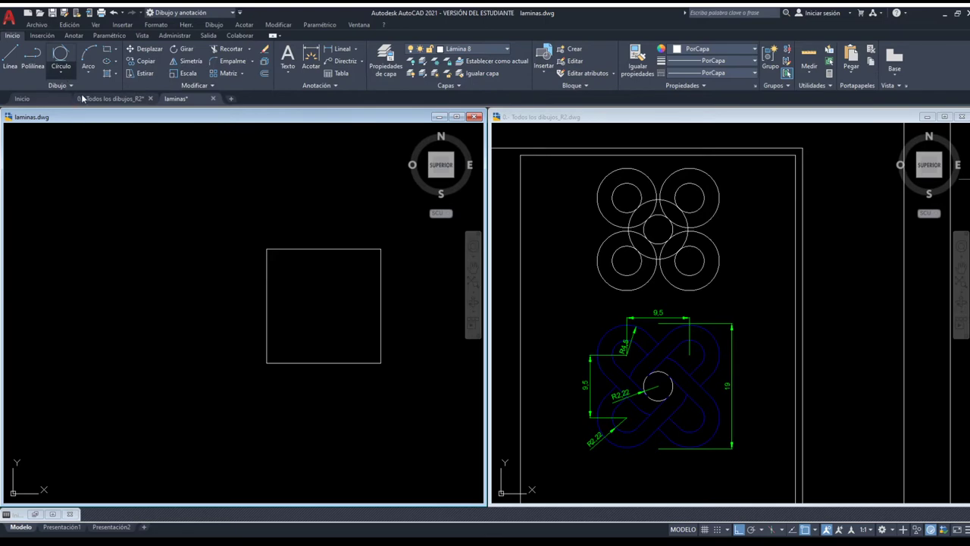
Draw concentric circles of radius 7 and 14 on the square's lower-left corner
left_click(267, 363)
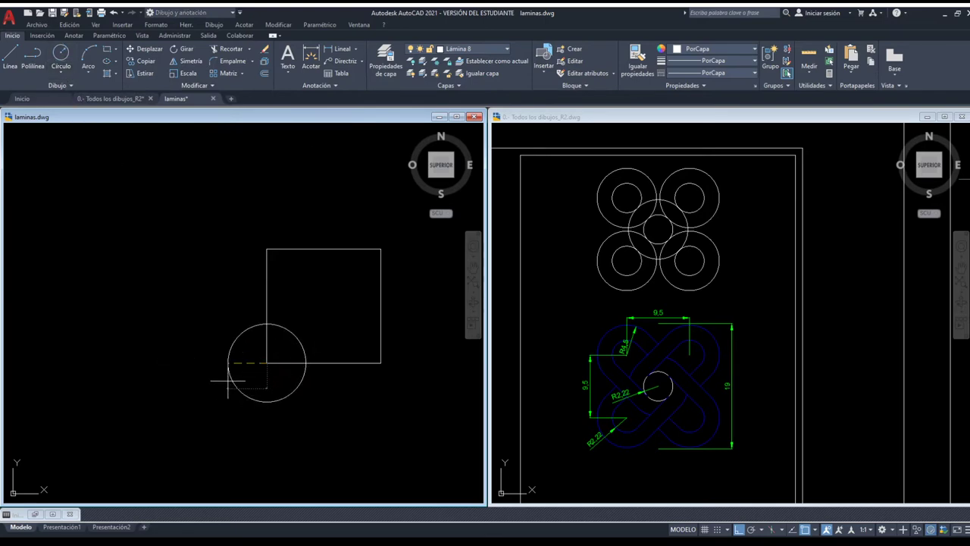
type("7")
key("Return")
key("Return")
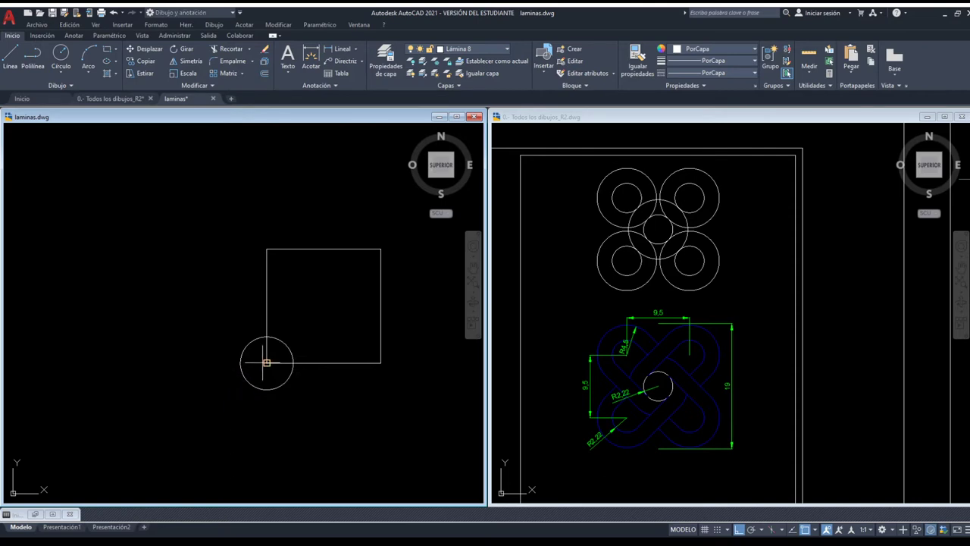
left_click(267, 363)
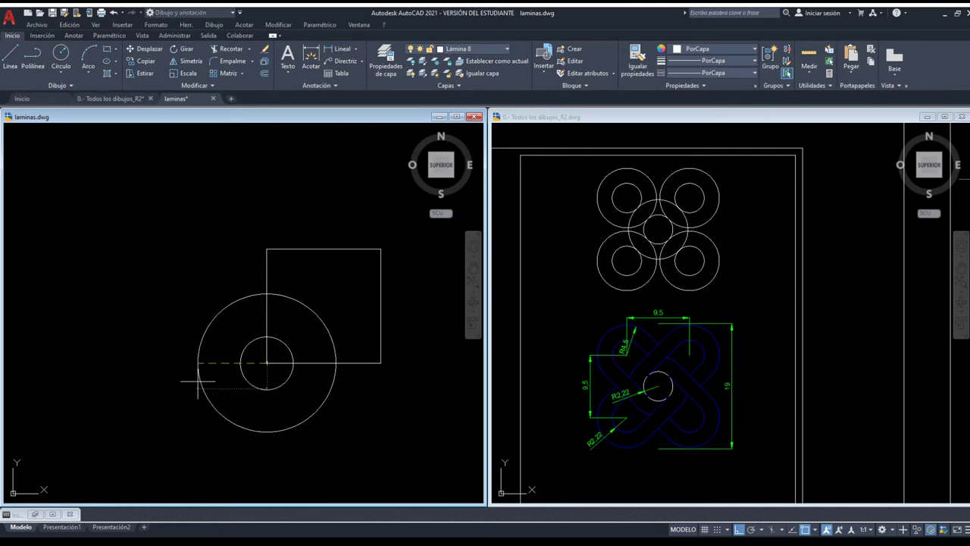
type("14")
key("Return")
Copy the concentric pair onto the square's top-left corner
left_click(267, 389)
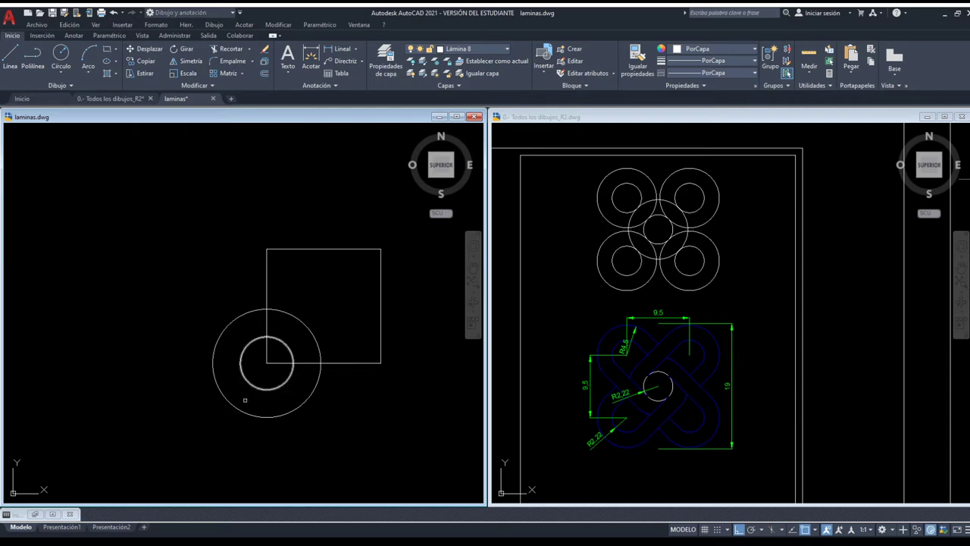
left_click(213, 379)
key("Return")
left_click(267, 309)
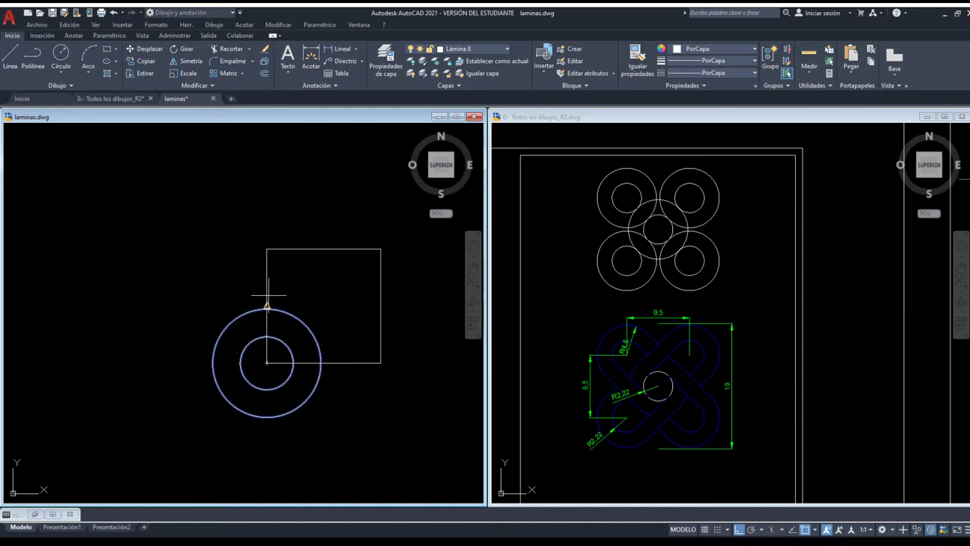
left_click(267, 194)
key("Escape")
Copy both left-side circle pairs 150 units to the right
key("Return")
left_click(261, 347)
left_click(176, 248)
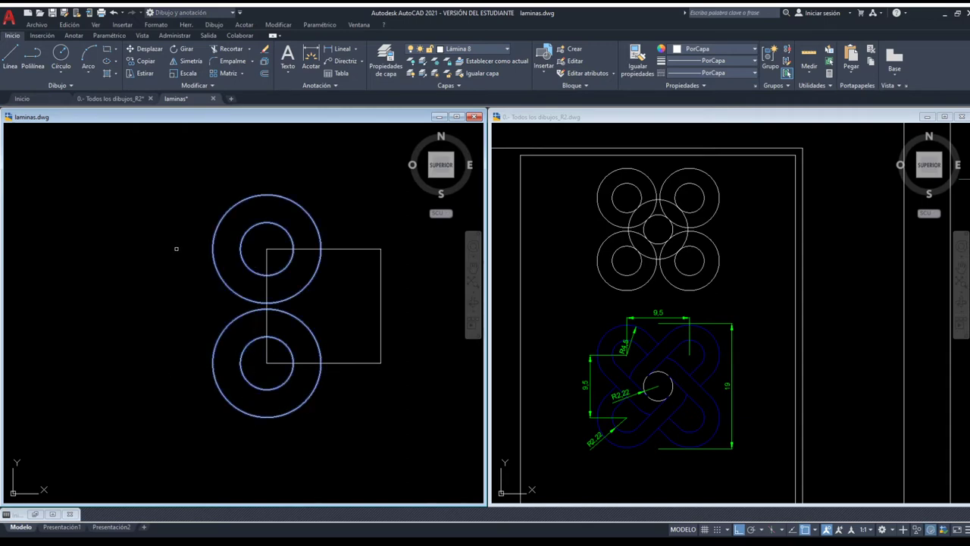
left_click(310, 244)
type("150")
key("Return")
key("Return")
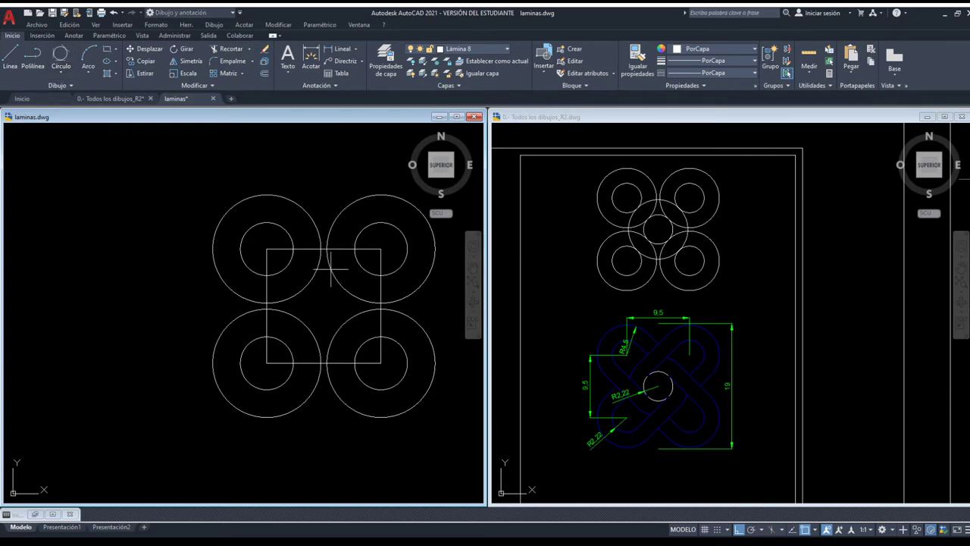
Draw a Tan-Tan-Tan circle tangent to the four outer corner rings
left_click(356, 347)
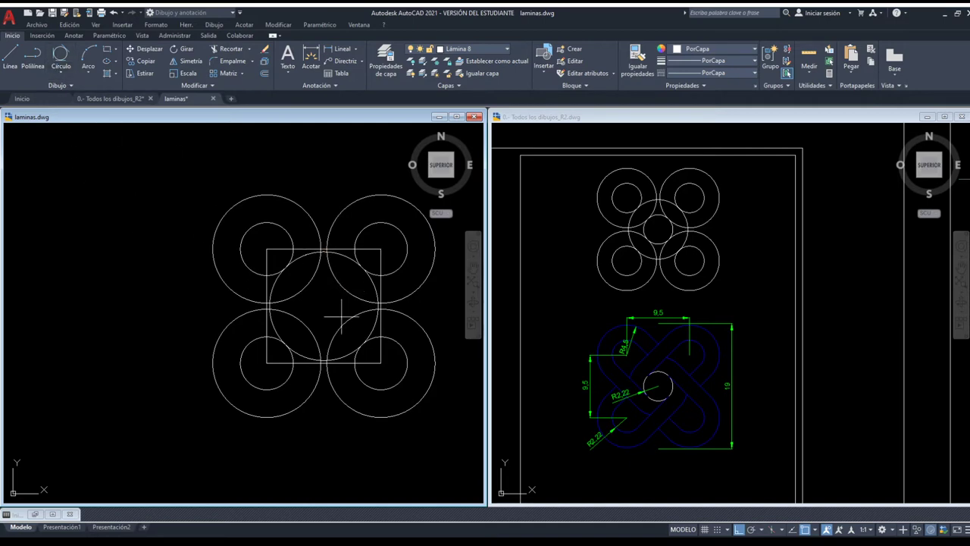
left_click(304, 322)
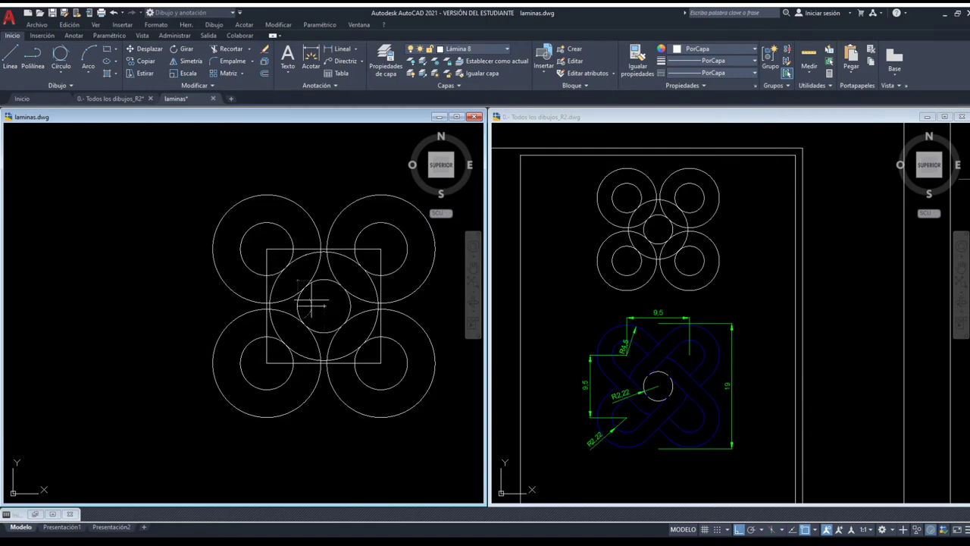
scroll(299, 281, "up", 5)
scroll(307, 265, "up", 3)
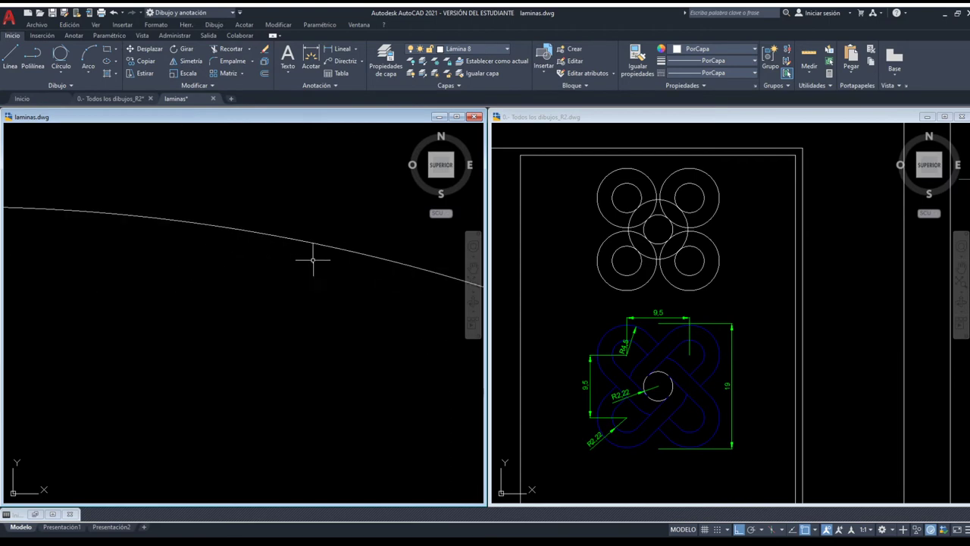
Erase the oversized stray arc and the short stray line near the centre
left_click(319, 240)
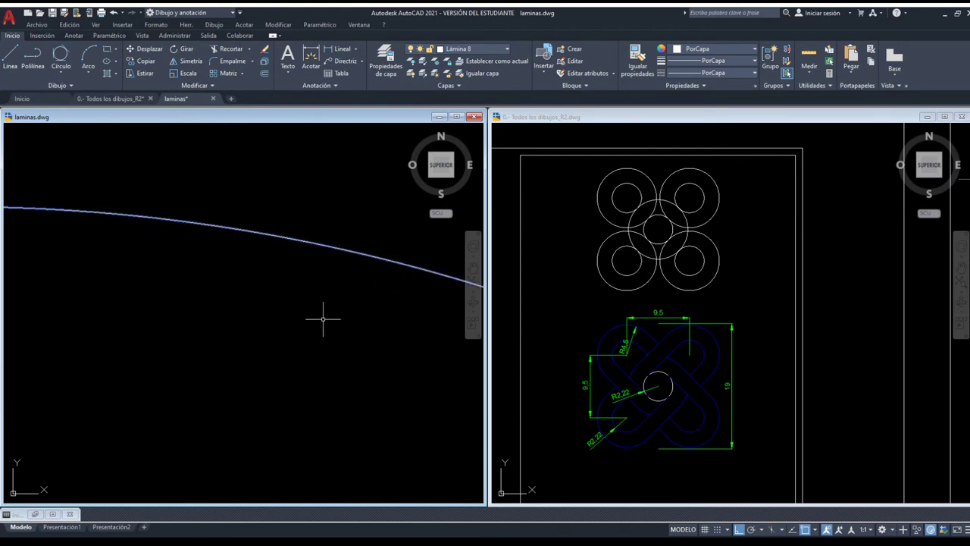
key("Delete")
scroll(323, 319, "down", 3)
scroll(323, 320, "down", 3)
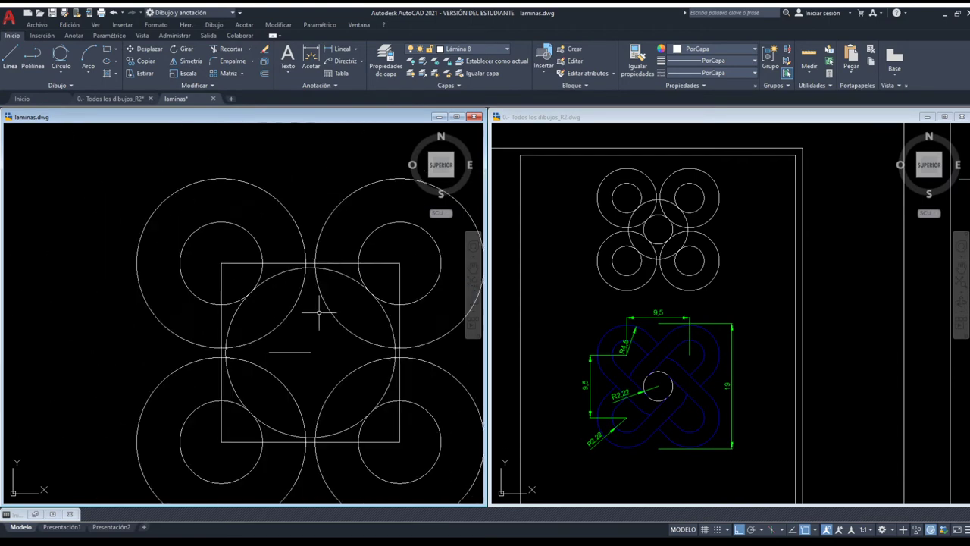
left_click(308, 351)
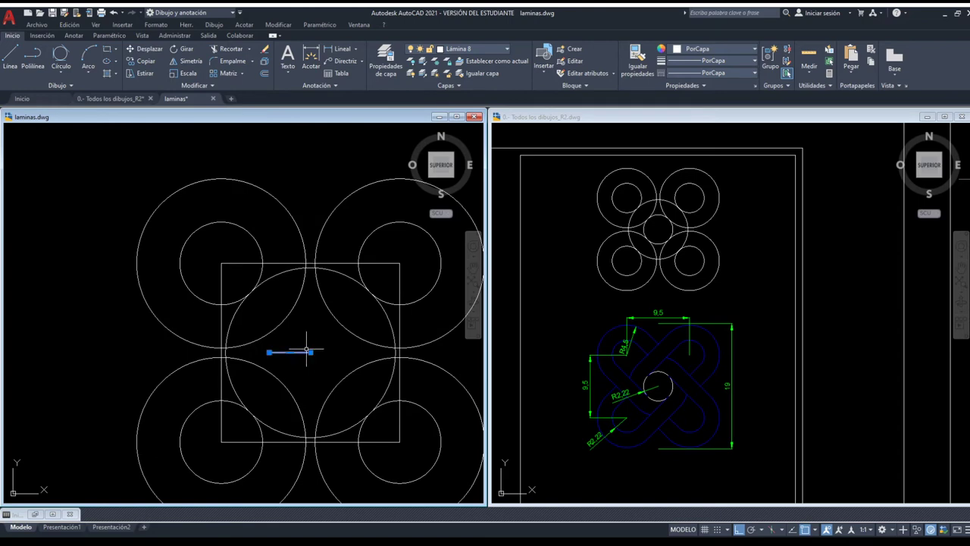
key("Delete")
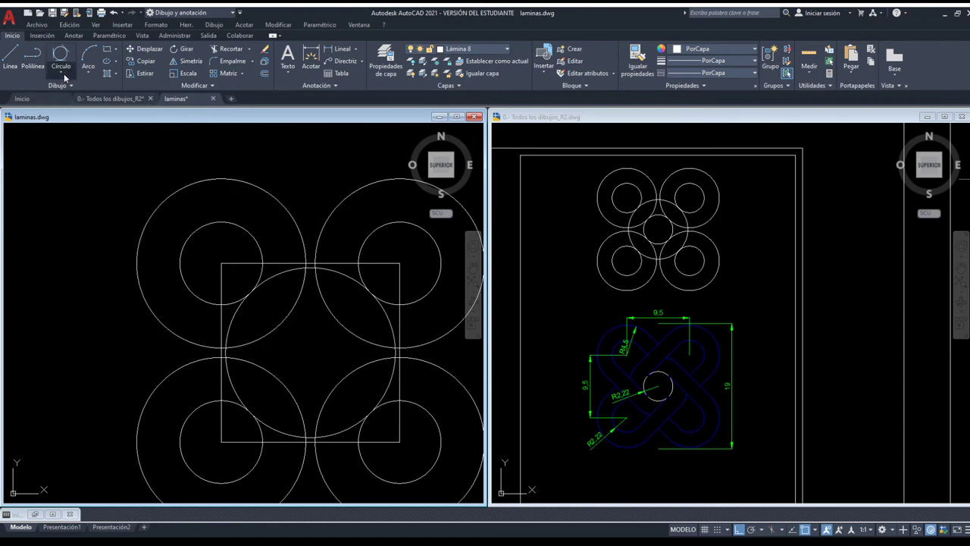
Draw a circle centred on the square's centre, then start another circle there
left_click(61, 55)
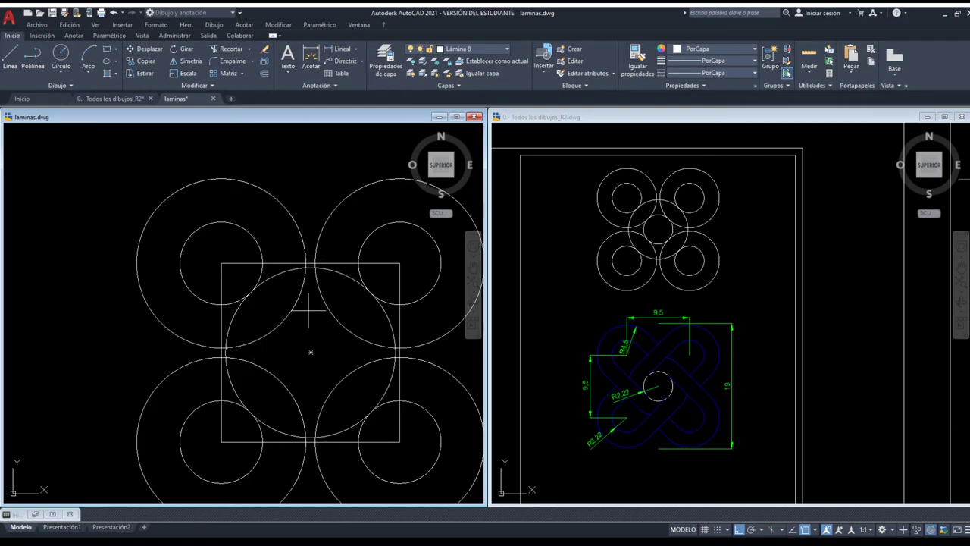
left_click(310, 351)
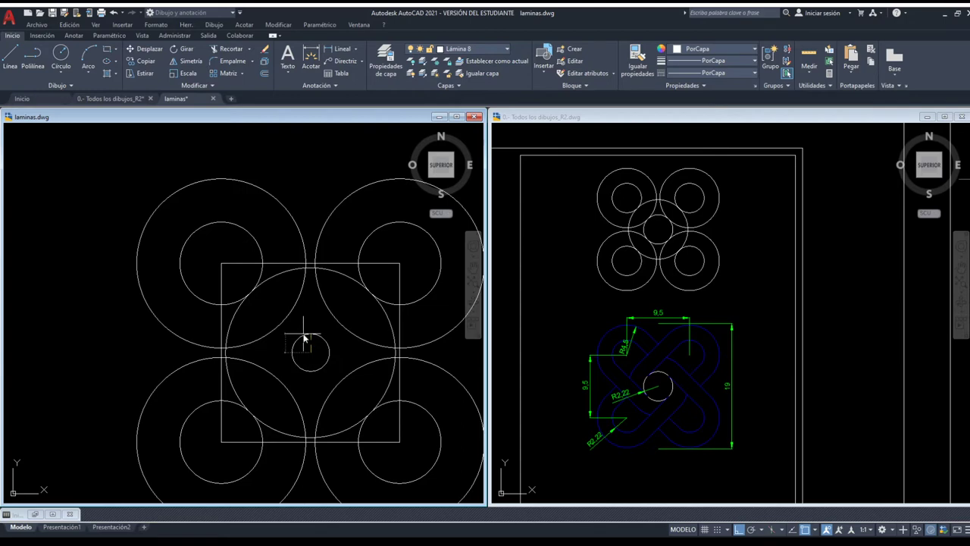
left_click(304, 336)
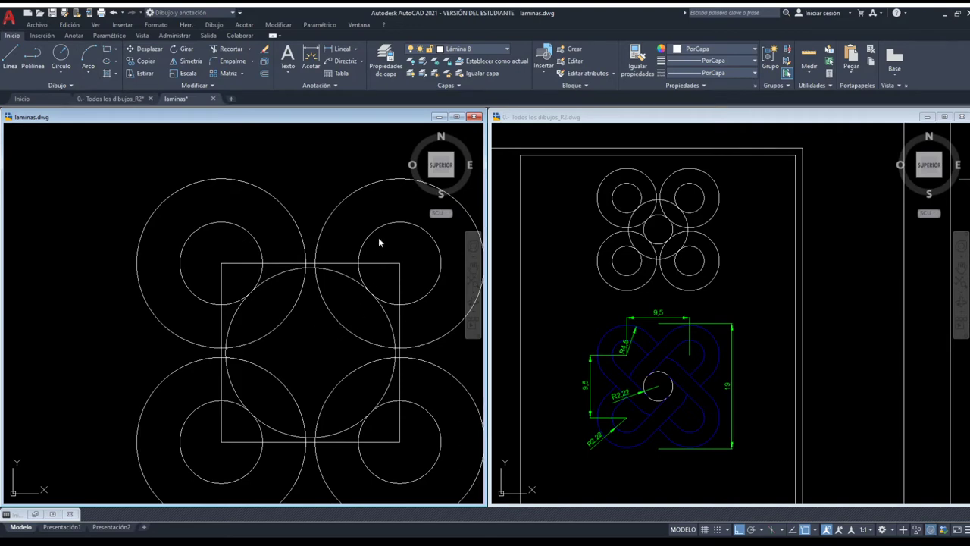
left_click(311, 351)
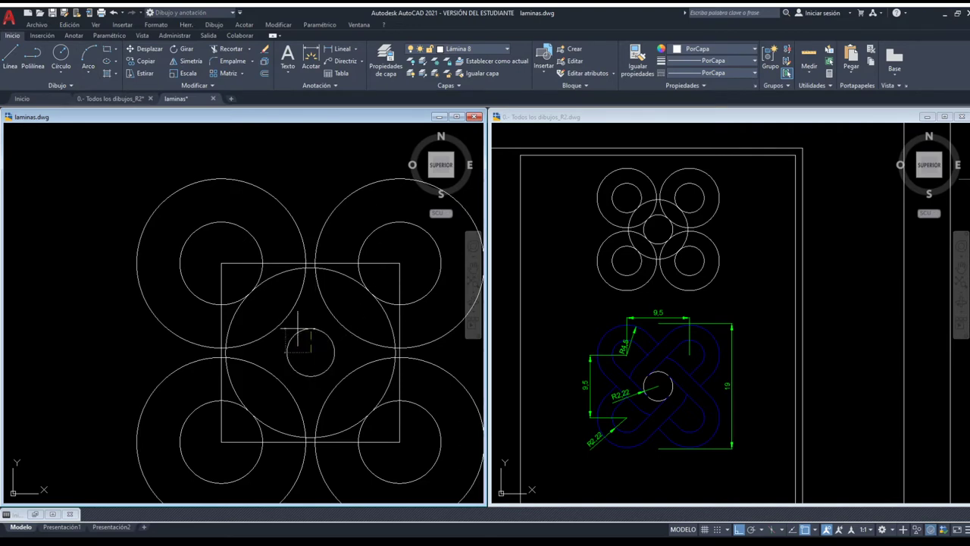
Cancel the unfinished circle and erase the leftover circle sitting among the large arcs
key("Escape")
scroll(281, 322, "up", 3)
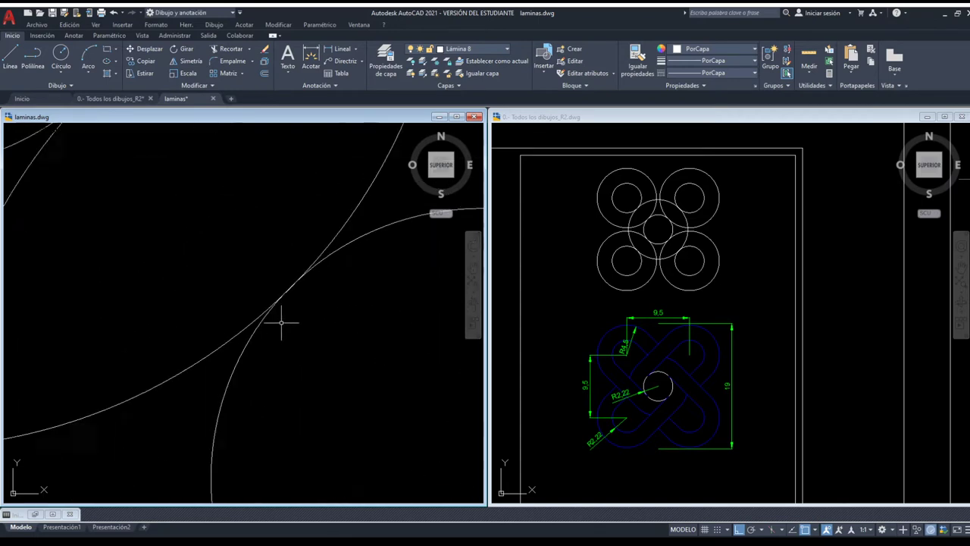
scroll(280, 292, "up", 3)
scroll(230, 309, "down", 2)
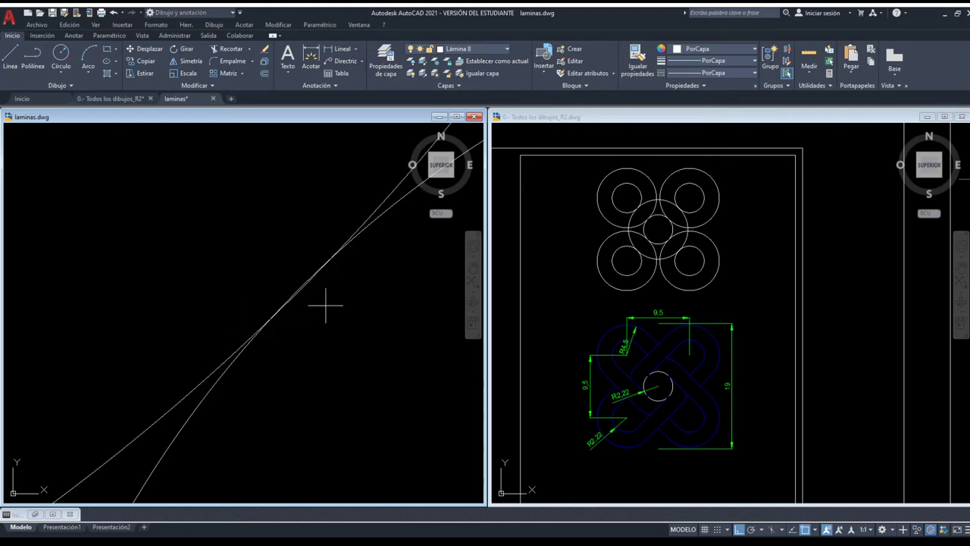
scroll(200, 271, "down", 2)
scroll(195, 288, "down", 2)
scroll(190, 334, "down", 2)
scroll(212, 314, "down", 2)
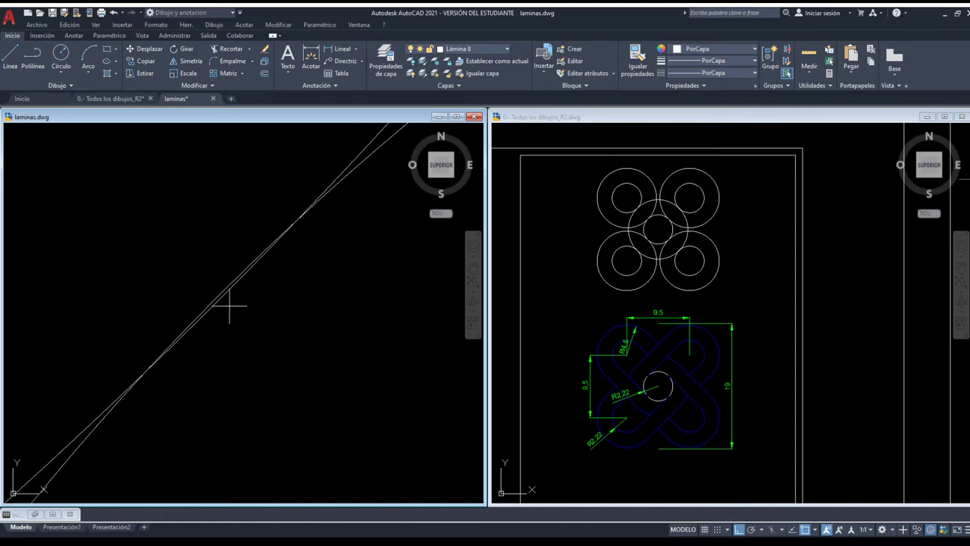
scroll(178, 351, "up", 2)
scroll(176, 348, "up", 2)
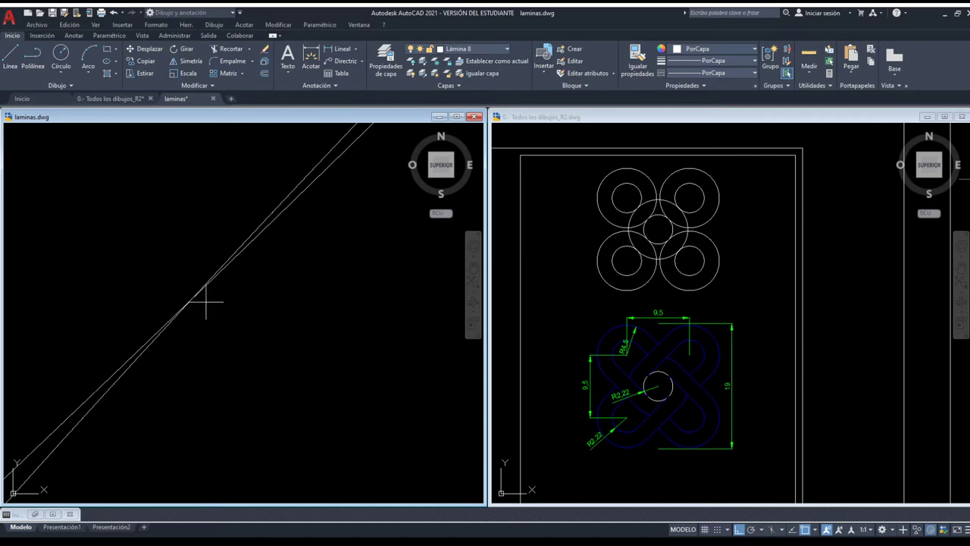
scroll(171, 338, "up", 1)
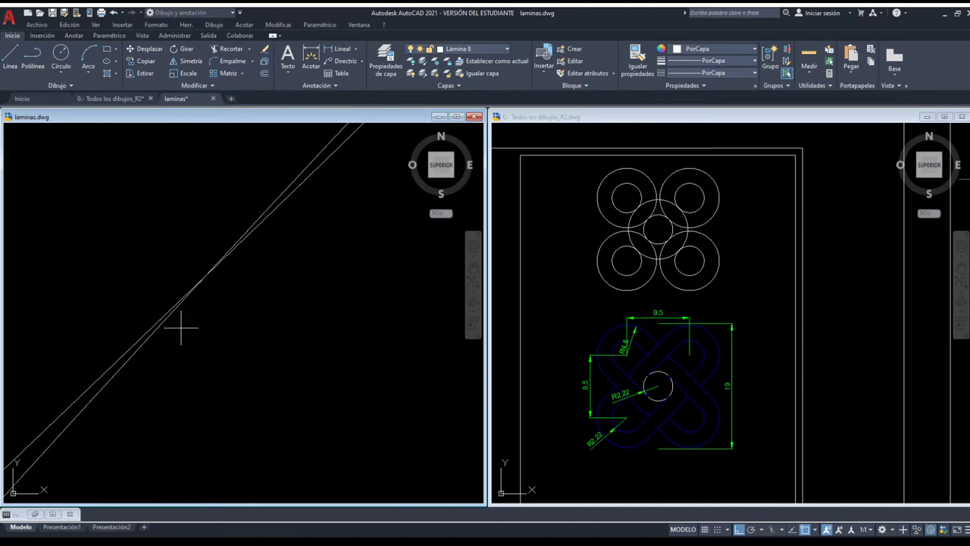
scroll(189, 322, "up", 2)
scroll(197, 319, "down", 5)
scroll(205, 319, "up", 1)
scroll(217, 314, "up", 5)
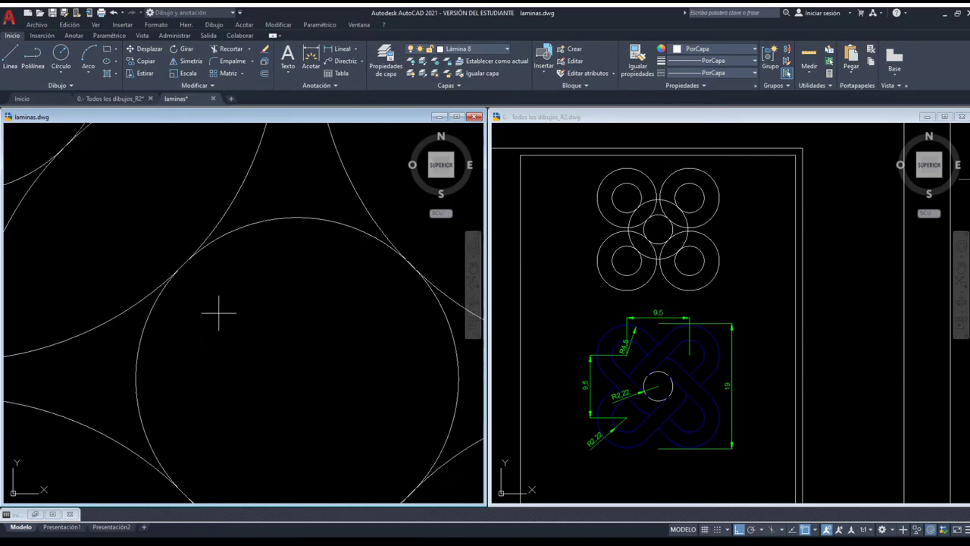
left_click(296, 224)
key("Delete")
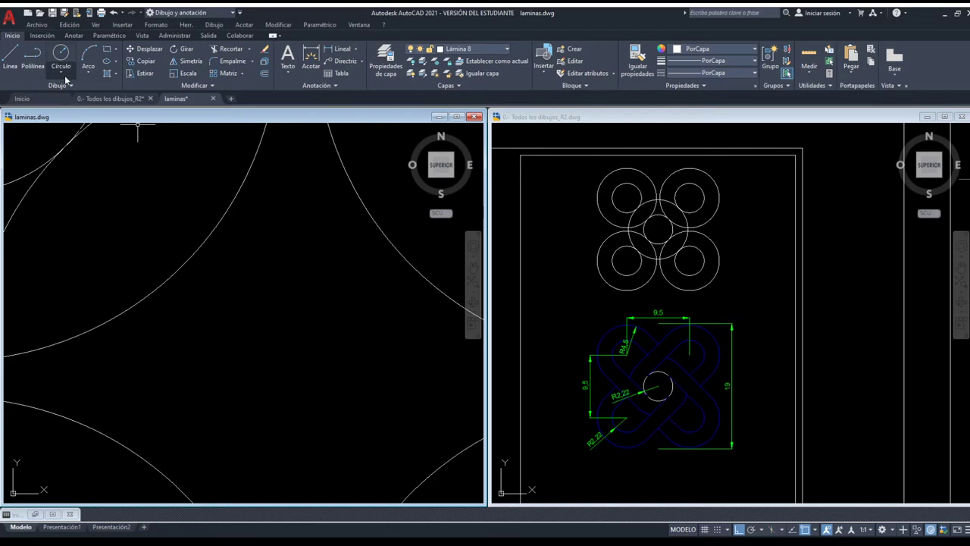
Draw a small central circle tangent to the surrounding rings
scroll(91, 203, "down", 5)
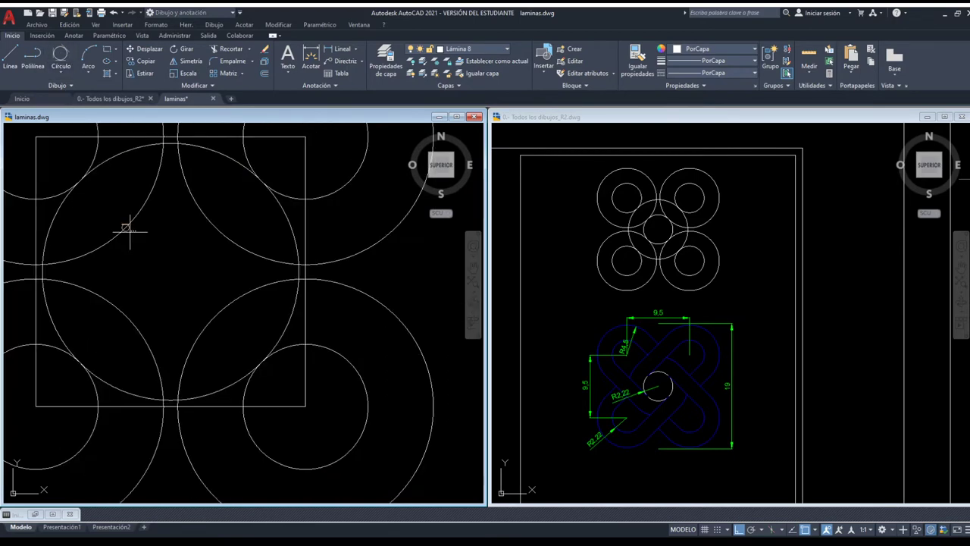
left_click(125, 226)
left_click(214, 227)
left_click(210, 319)
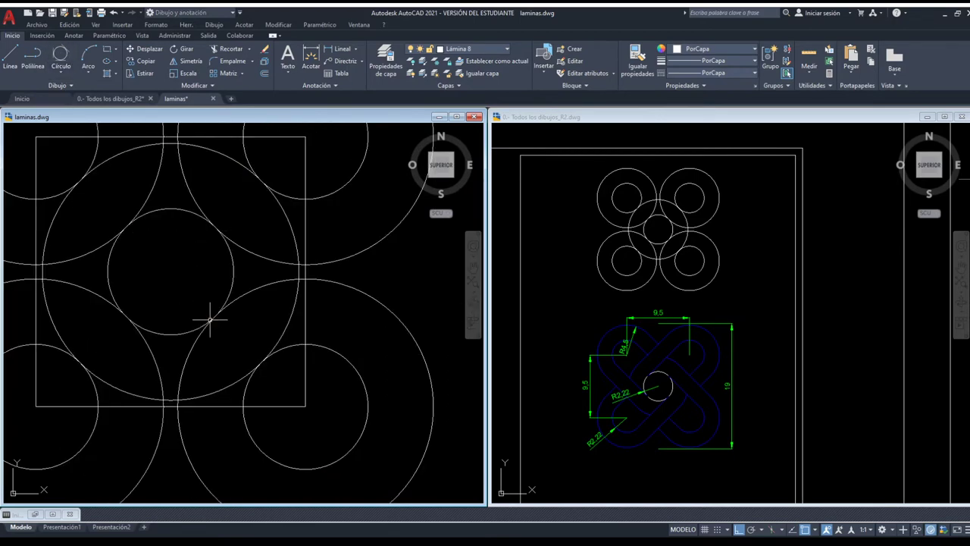
Erase the guide square around the ring pattern
scroll(205, 285, "down", 2)
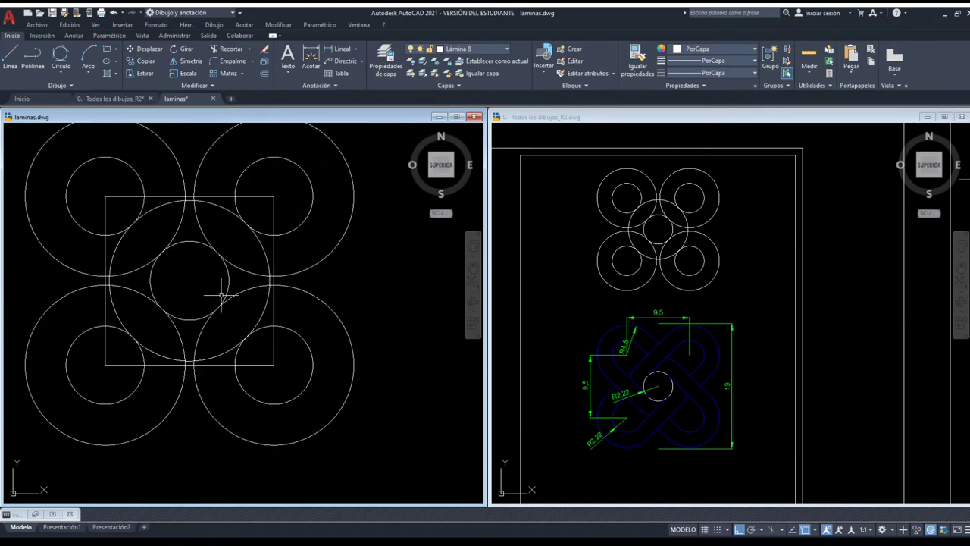
mouse_move(221, 295)
middle_mouse_down()
mouse_move(192, 281)
mouse_move(248, 289)
middle_mouse_up()
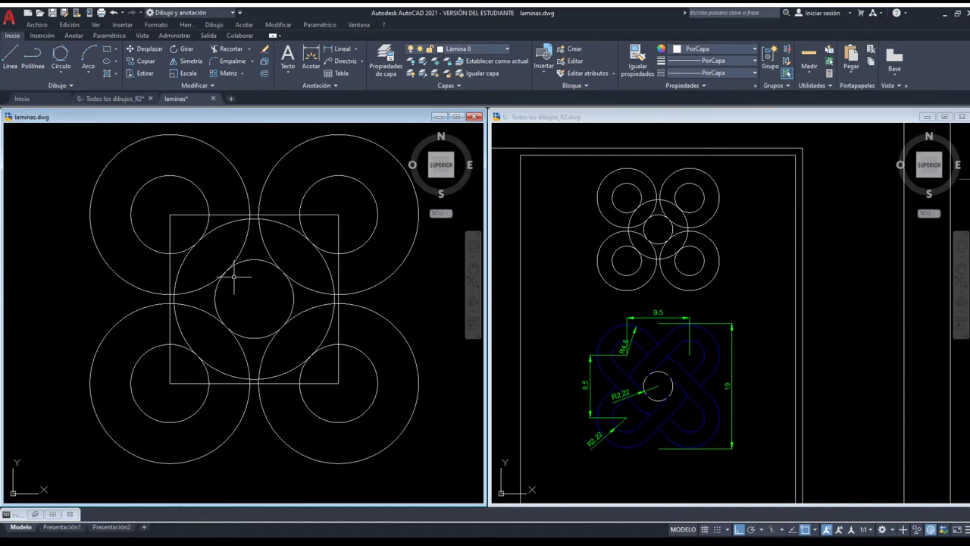
left_click(237, 214)
key("Delete")
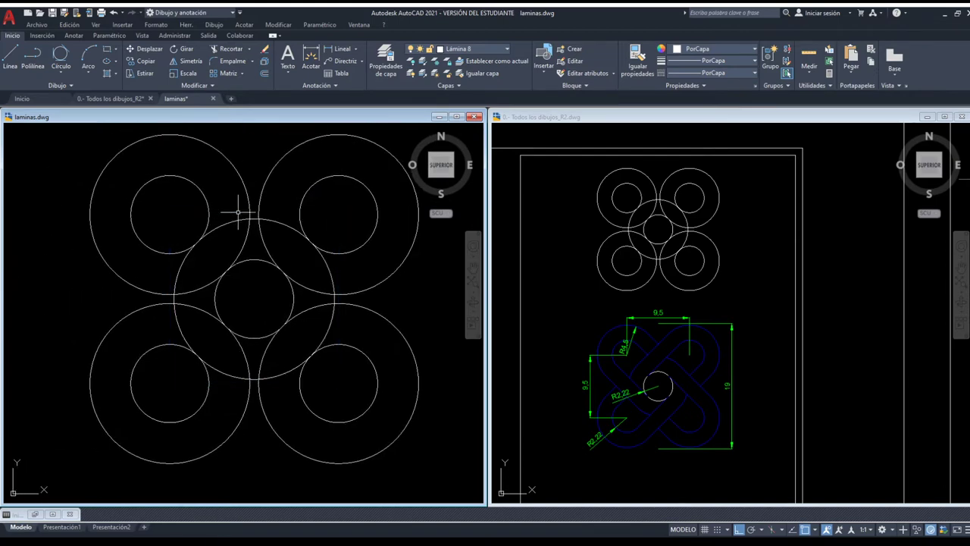
Window-select the whole ring pattern and begin copying it from a base point
scroll(236, 212, "down", 3)
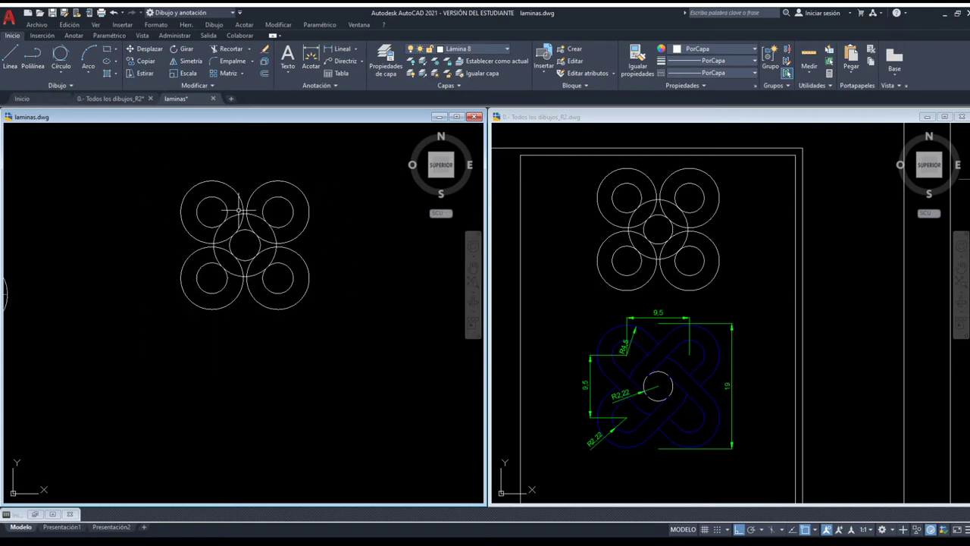
left_click(327, 317)
left_click(144, 158)
type("co")
key("Return")
left_click(135, 196)
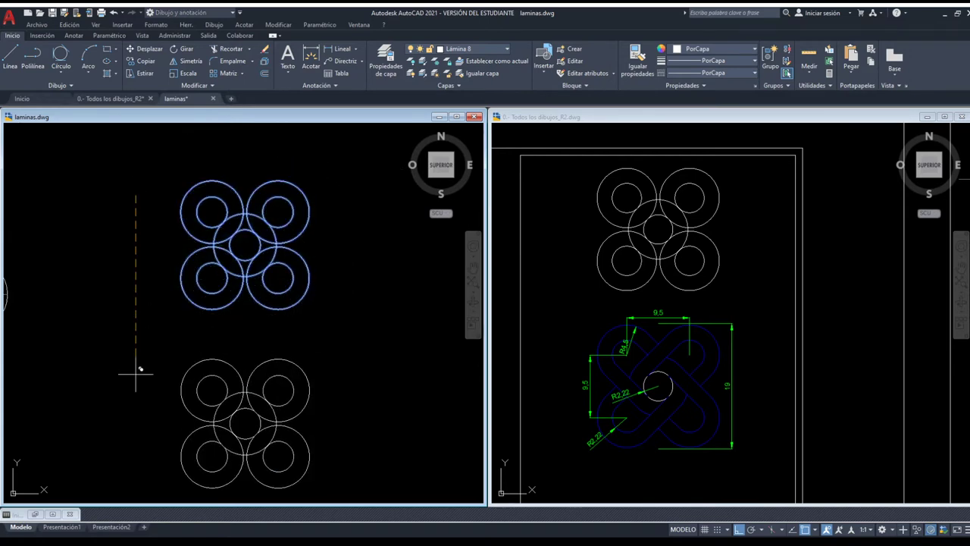
Place the pattern copy directly below the original
middle_click_drag(136, 371, 173, 249)
left_click(162, 308)
key("Return")
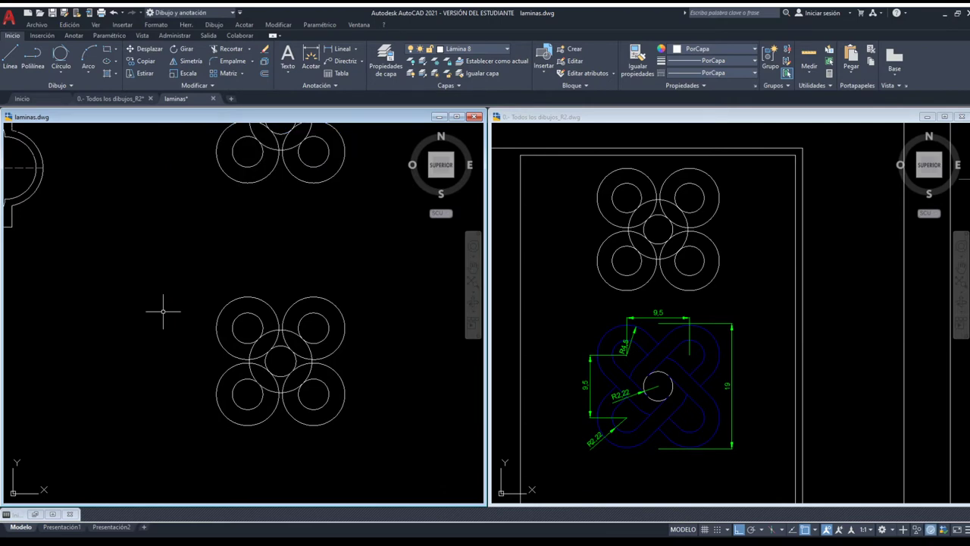
Select the lower pattern and begin copying it from a base point
left_click(356, 430)
left_click(165, 257)
type("co")
key("Return")
left_click(179, 276)
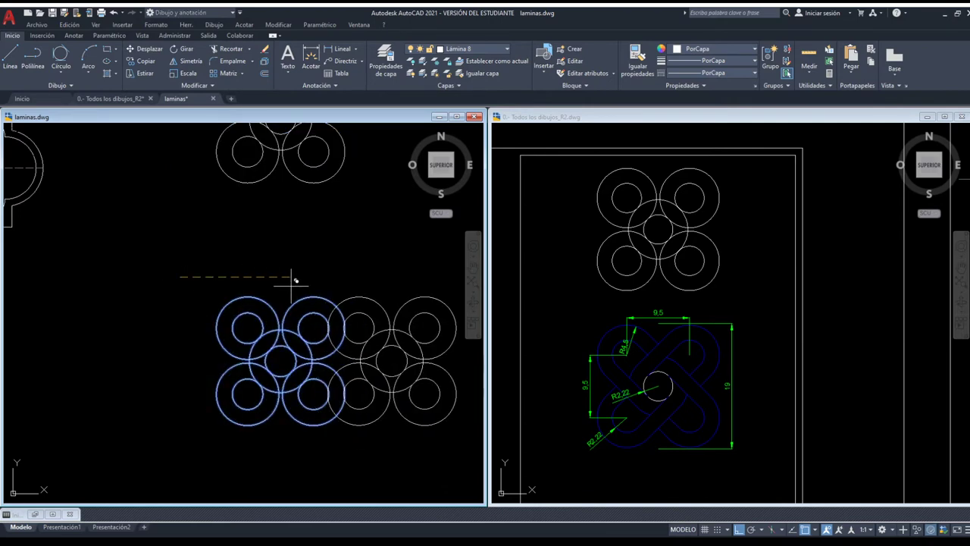
middle_click_drag(294, 279, 71, 245)
Place the copy to the right, then rotate that right-hand pattern 45° into a plus layout
left_click(241, 257)
key("Return")
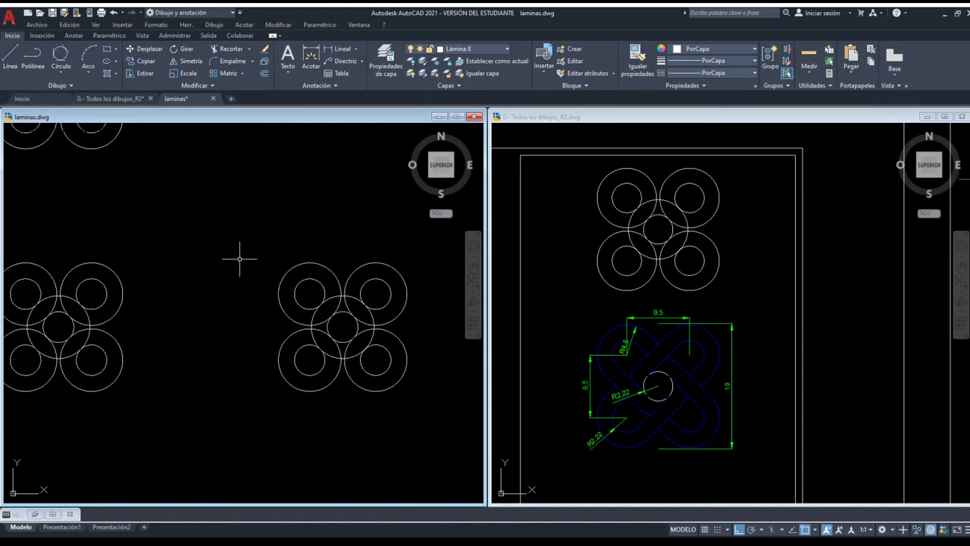
left_click(410, 421)
left_click(256, 221)
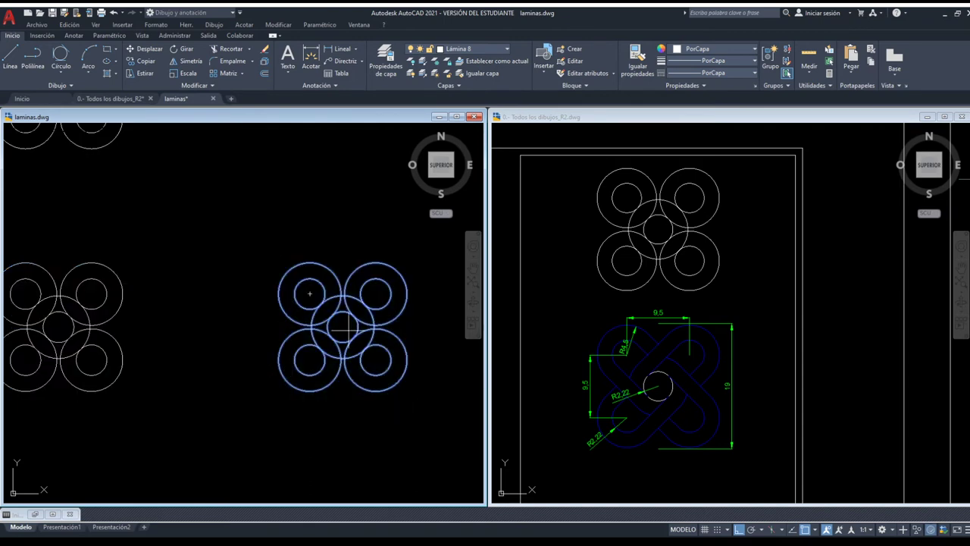
key("Escape")
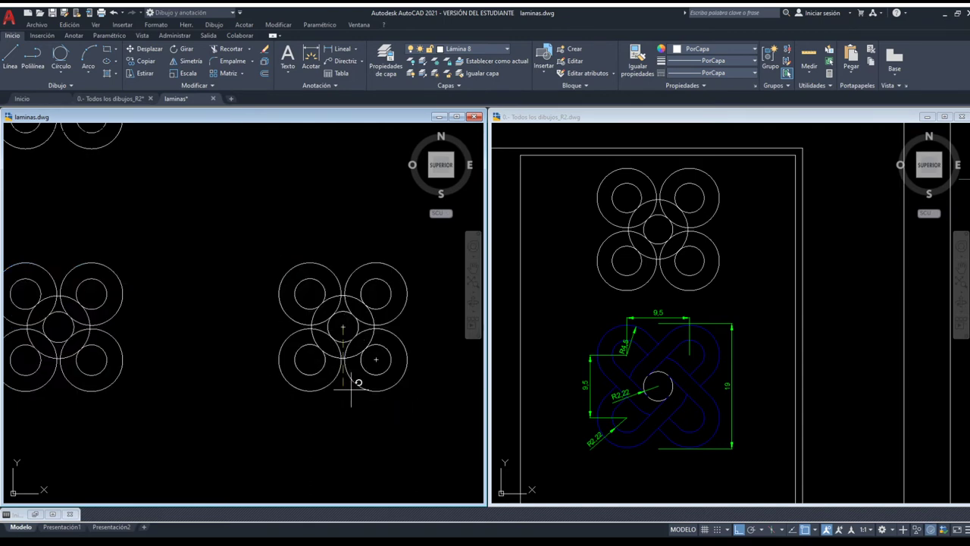
type("45")
key("Return")
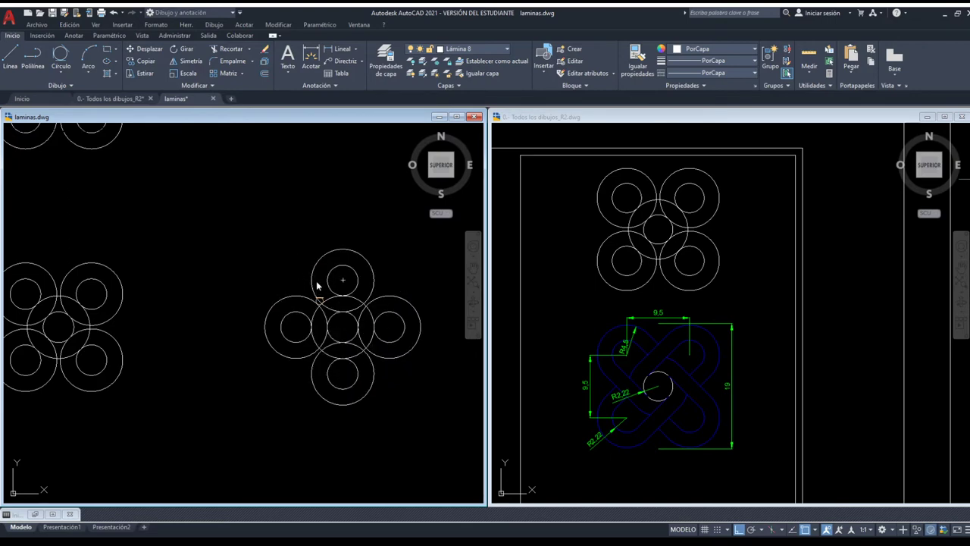
key("space")
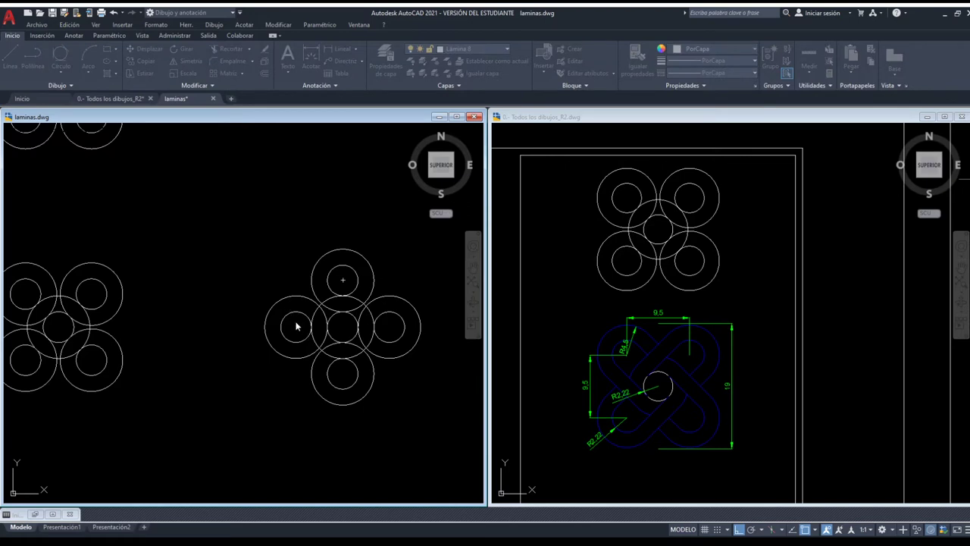
Draw two vertical and one horizontal line linking opposite rings, plus a tangent line
key("Escape")
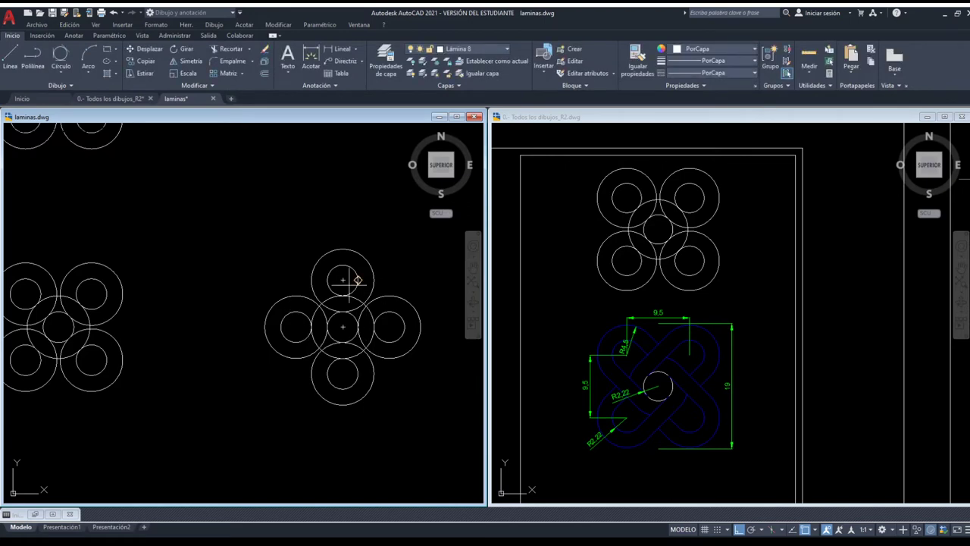
left_click(311, 280)
left_click(312, 374)
key("space")
key("space")
left_click(374, 279)
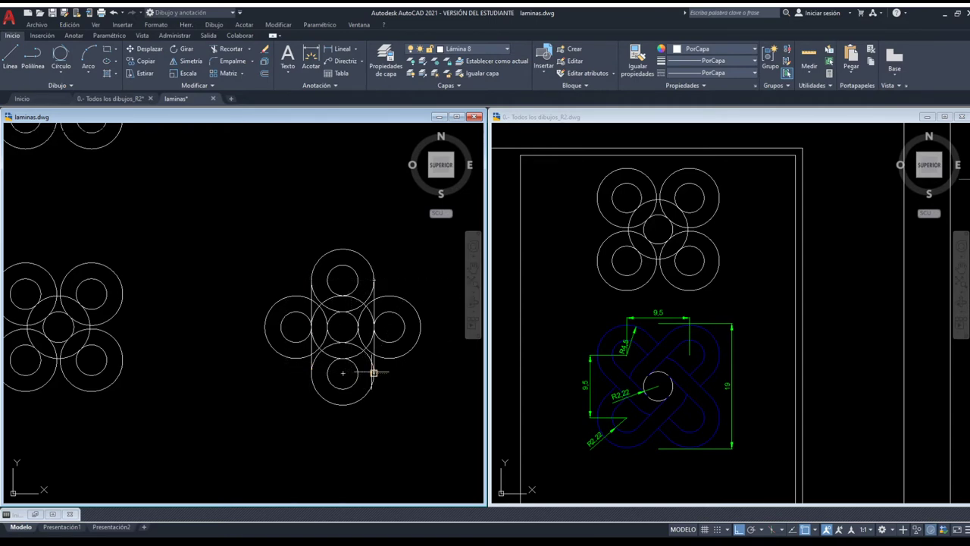
left_click(374, 373)
key("space")
key("space")
left_click(390, 296)
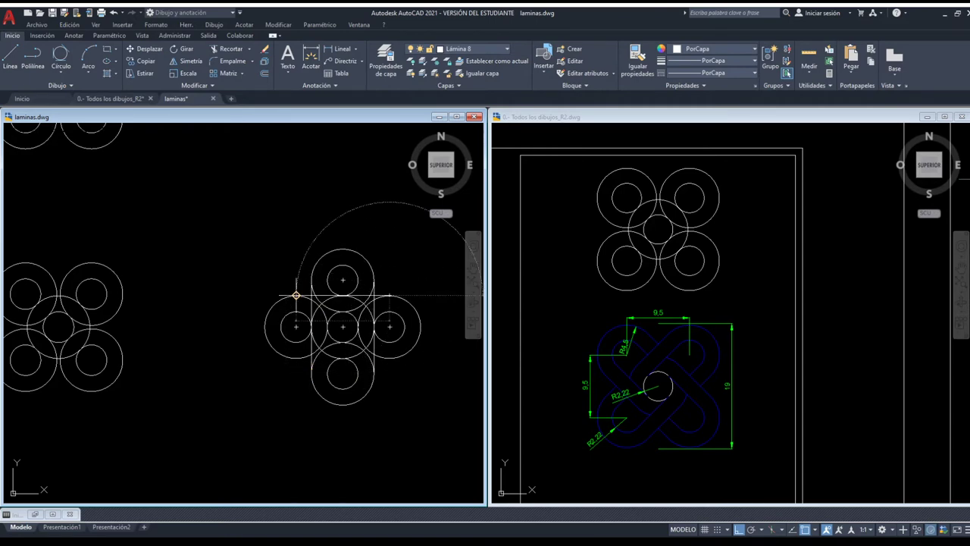
left_click(296, 295)
key("space")
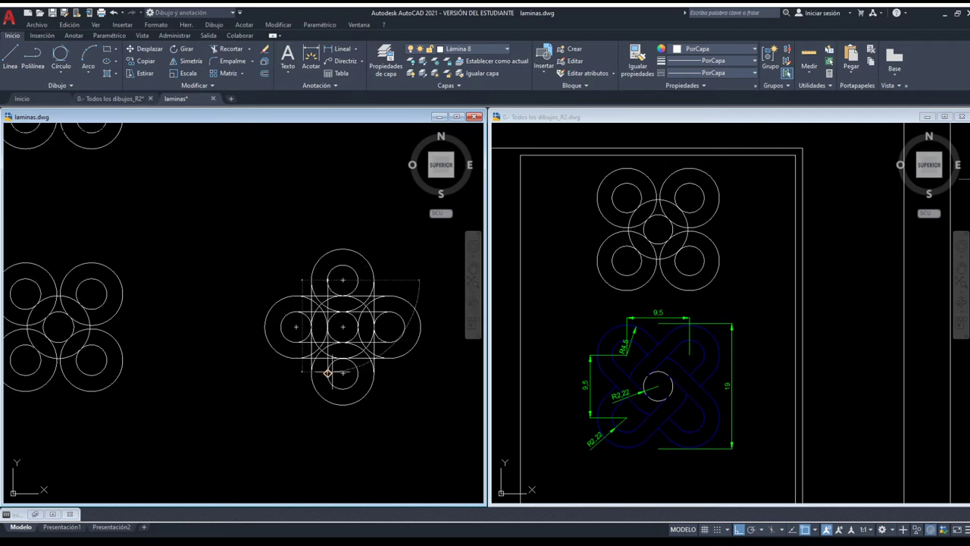
left_click(358, 373)
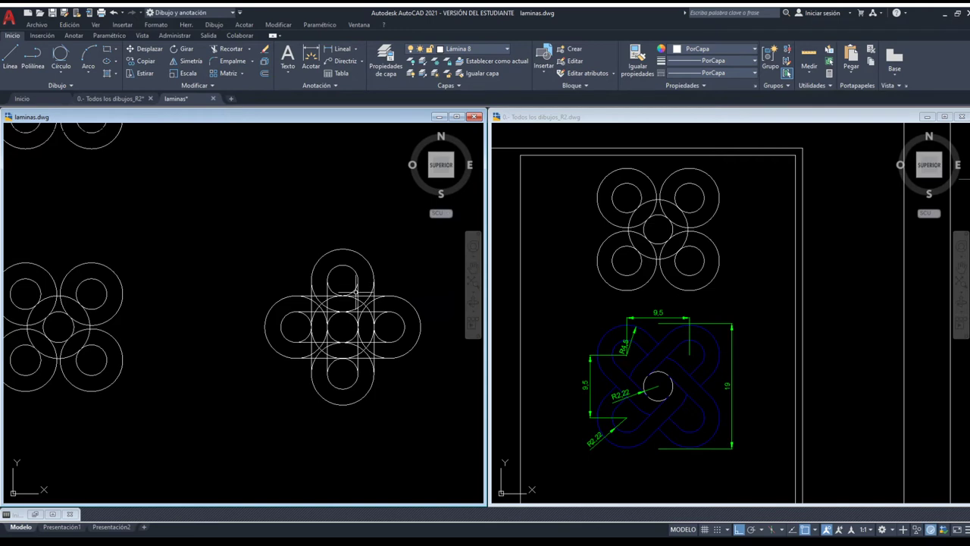
Window-select the cross-shaped figure and rotate it 45° with GI
left_click(411, 418)
left_click(260, 234)
type("gi")
key("Return")
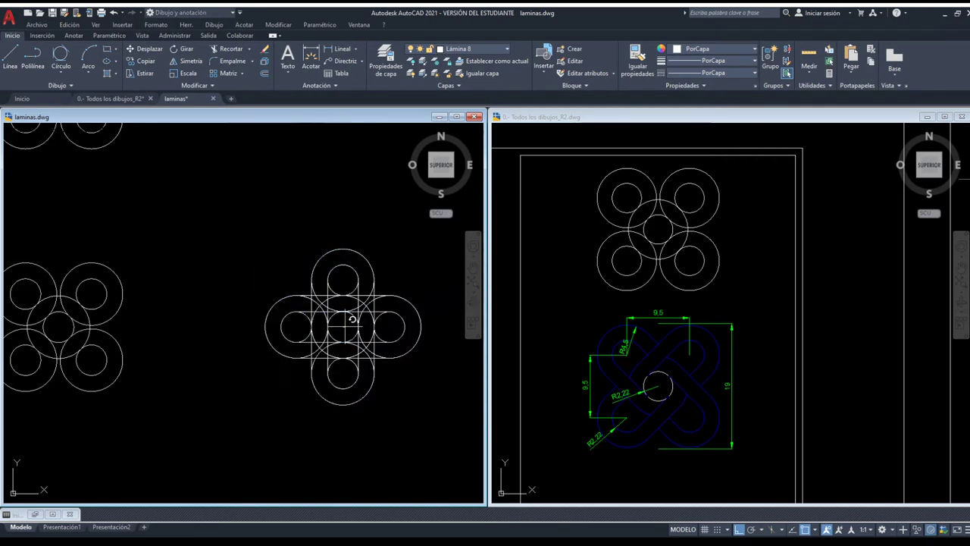
type("45")
key("Return")
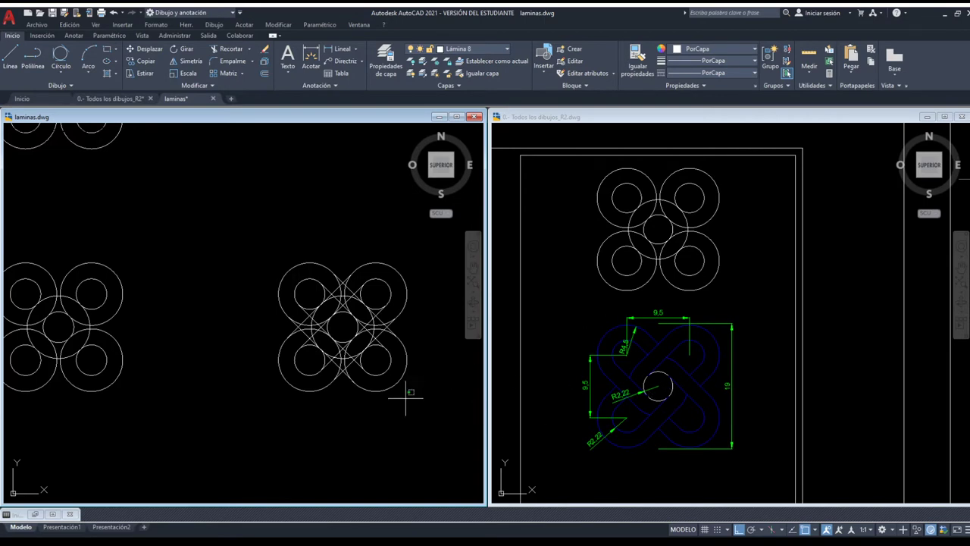
Erase the rotated line-linked figure and bring the original ring pattern back into view
scroll(355, 336, "up", 1)
scroll(335, 306, "up", 3)
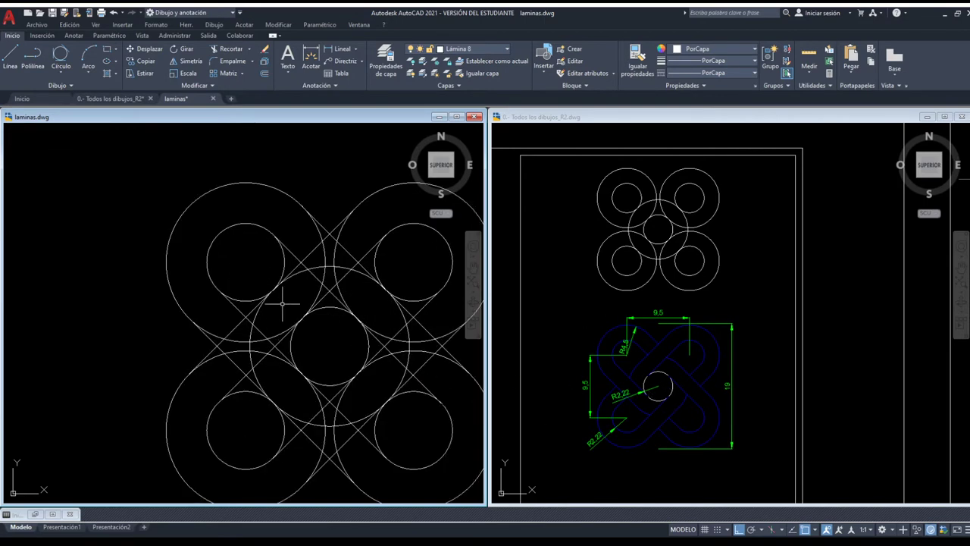
scroll(282, 302, "down", 4)
left_click(377, 438)
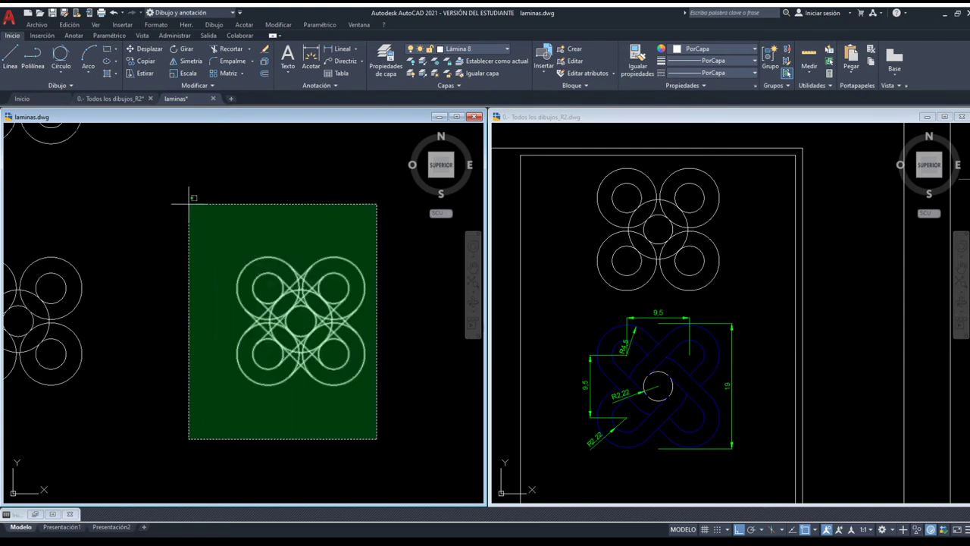
left_click(187, 196)
key("Delete")
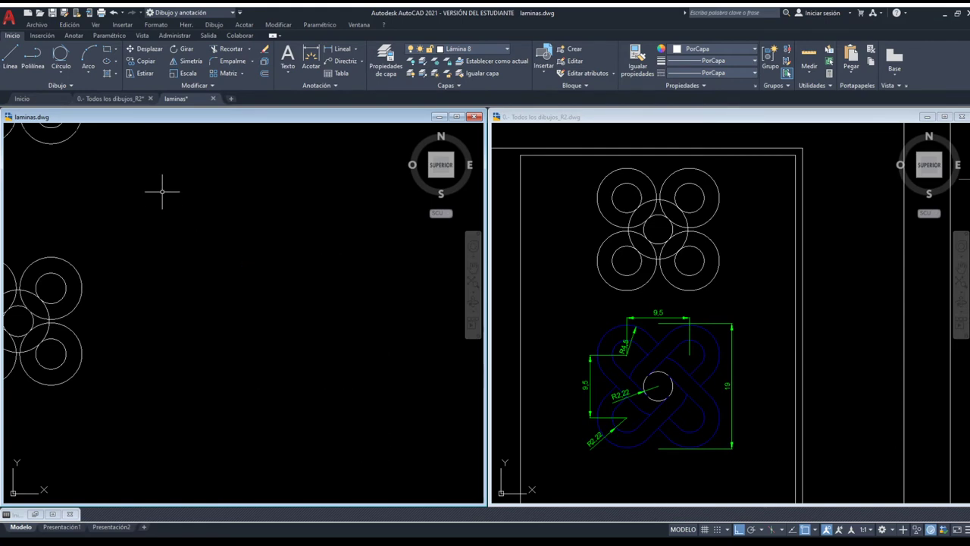
middle_click_drag(240, 297, 353, 255)
scroll(75, 279, "up", 2)
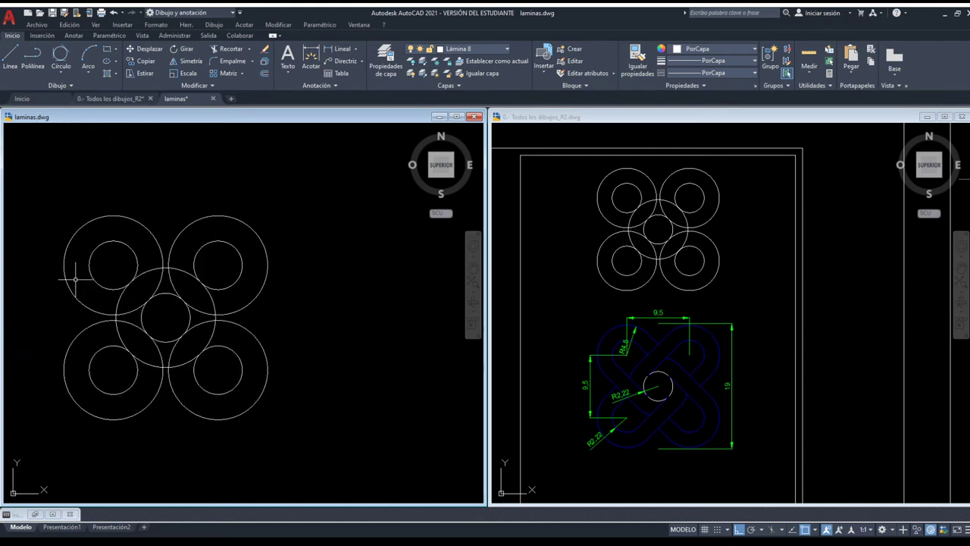
Compare with the reference, then window-select all ring circles in laminas.dwg and set their colour to Azul
left_click(592, 298)
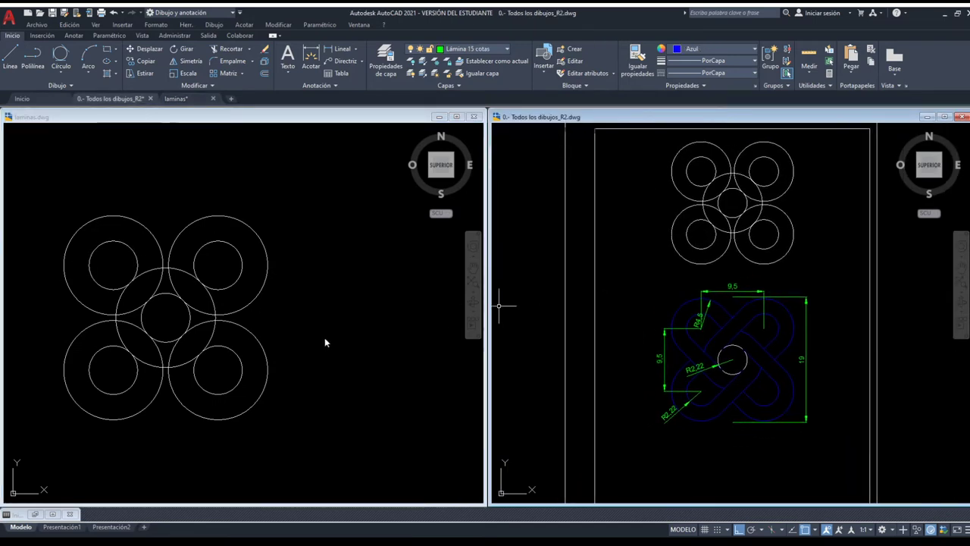
middle_click_drag(237, 326, 317, 324)
scroll(317, 324, "up", 2)
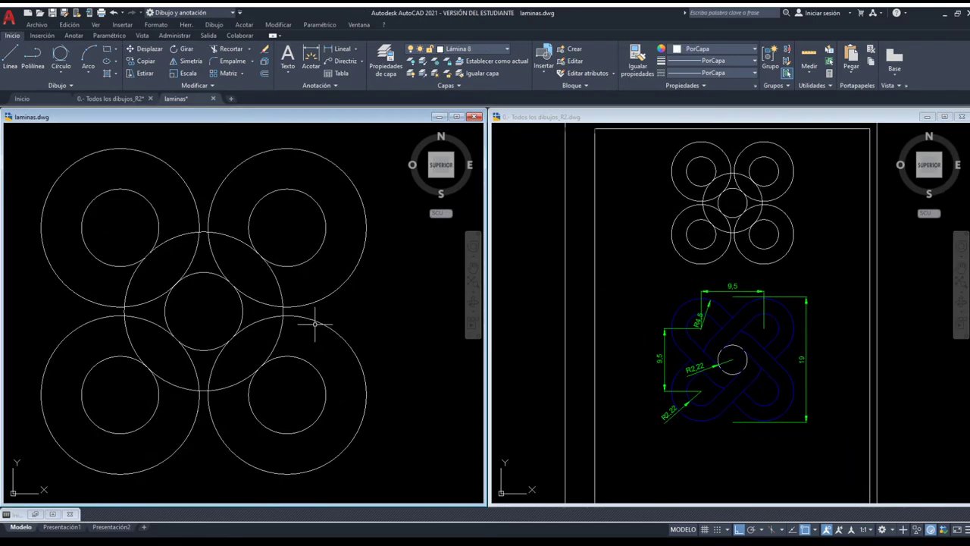
scroll(356, 282, "down", 2)
left_click_drag(377, 386, 162, 200)
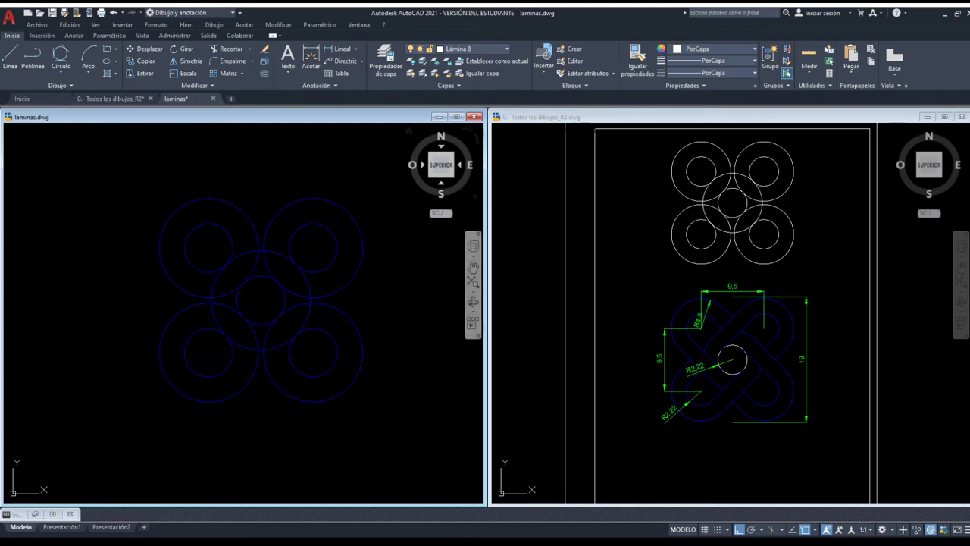
scroll(395, 303, "down", 3)
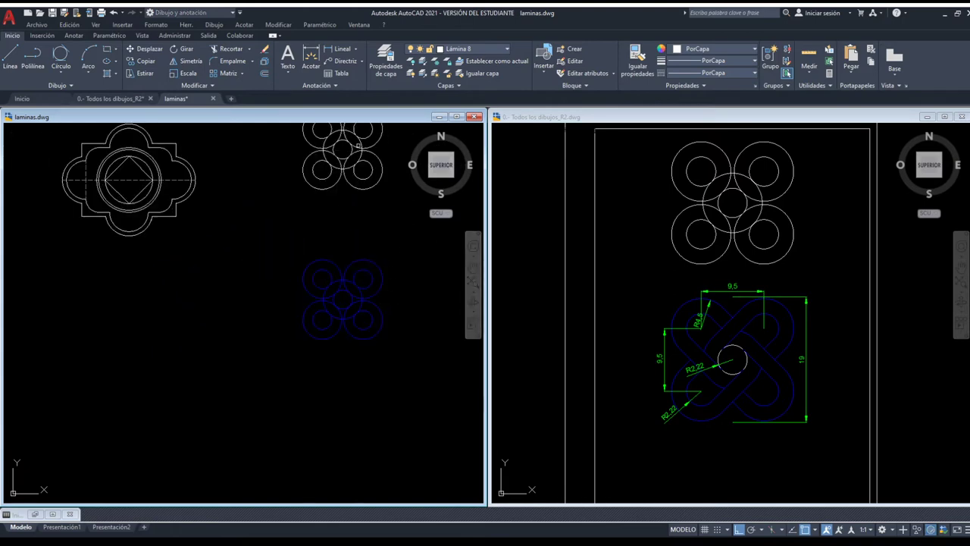
scroll(351, 290, "up", 3)
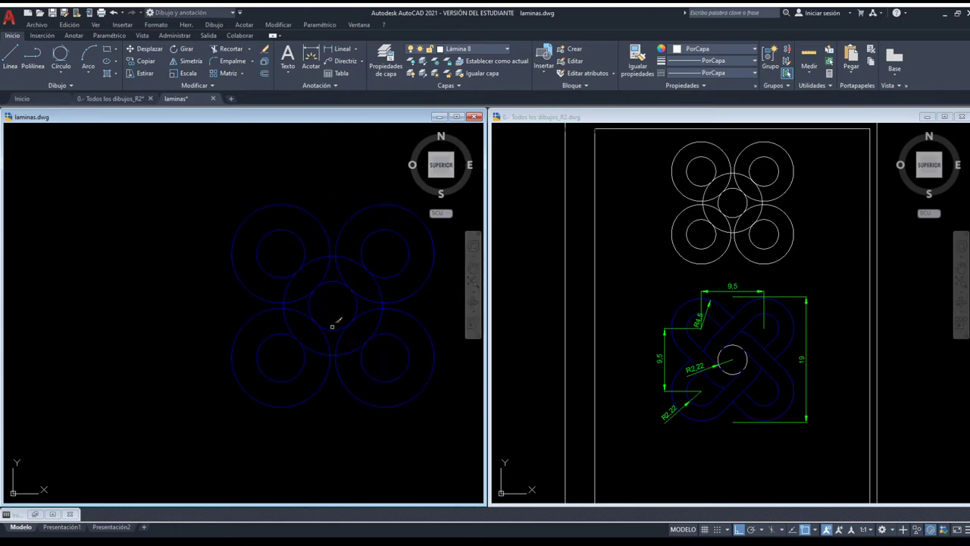
left_click(332, 326)
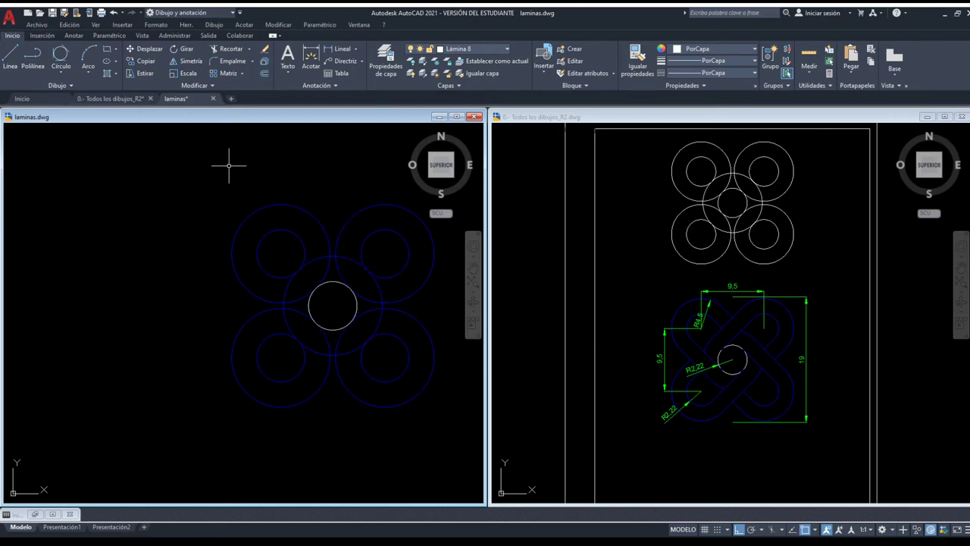
middle_click_drag(228, 165, 226, 184)
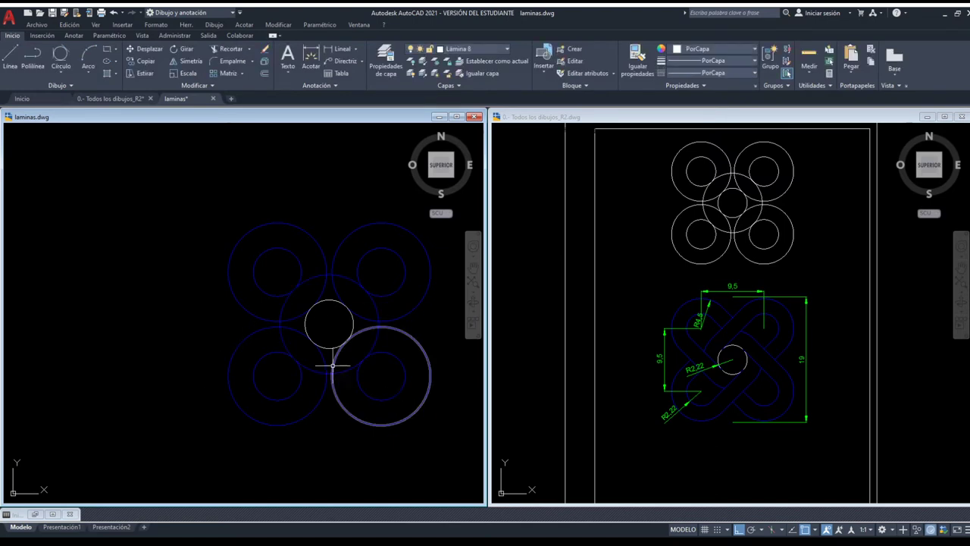
middle_click_drag(147, 285, 83, 293)
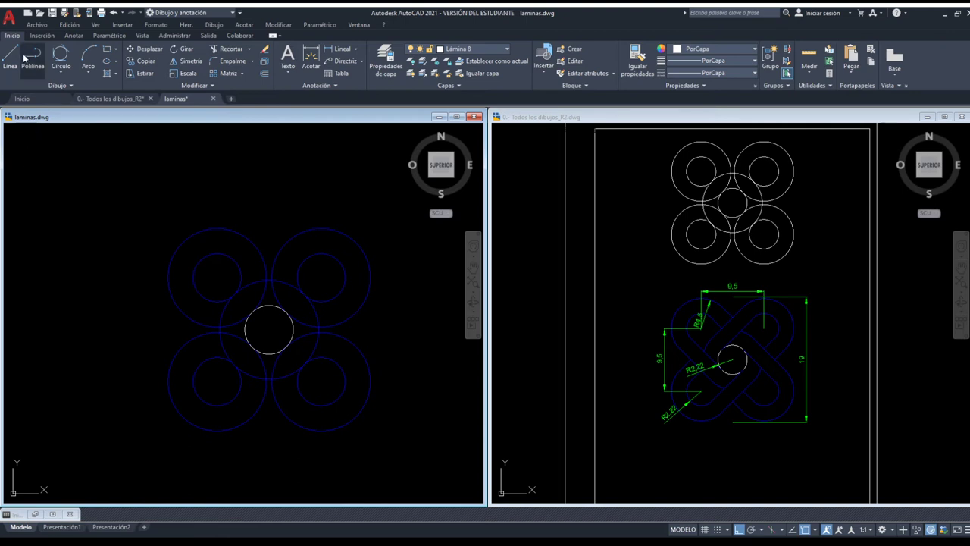
scroll(288, 336, "up", 2)
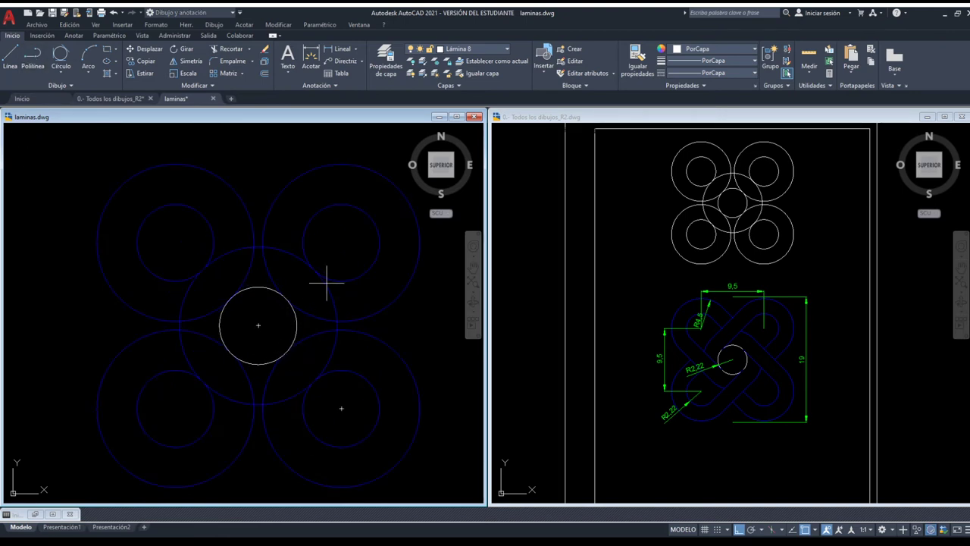
Draw a first diagonal line tangent to the central circle
left_click(287, 351)
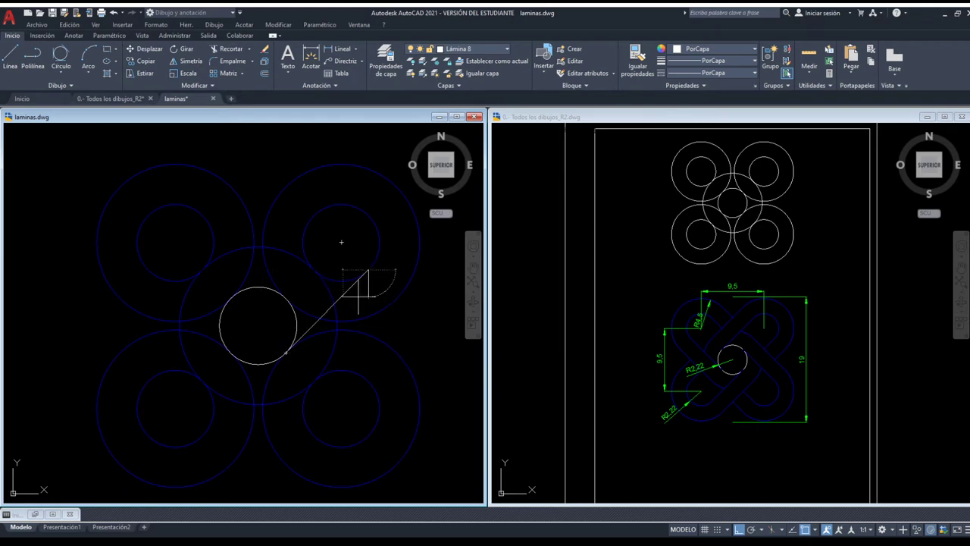
left_click(358, 292)
scroll(358, 292, "up", 2)
scroll(379, 273, "up", 2)
middle_click_drag(381, 268, 232, 345)
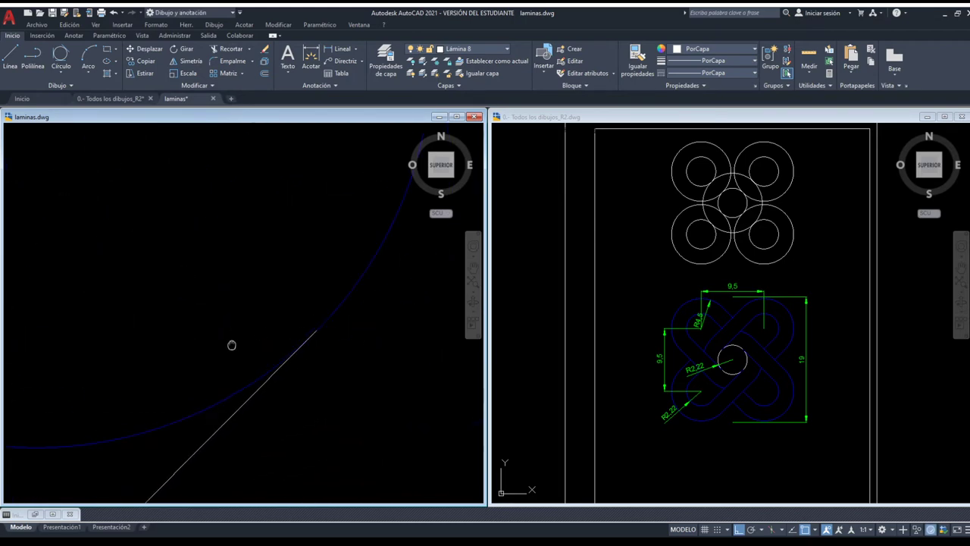
scroll(304, 286, "down", 3)
middle_click_drag(195, 386, 254, 329)
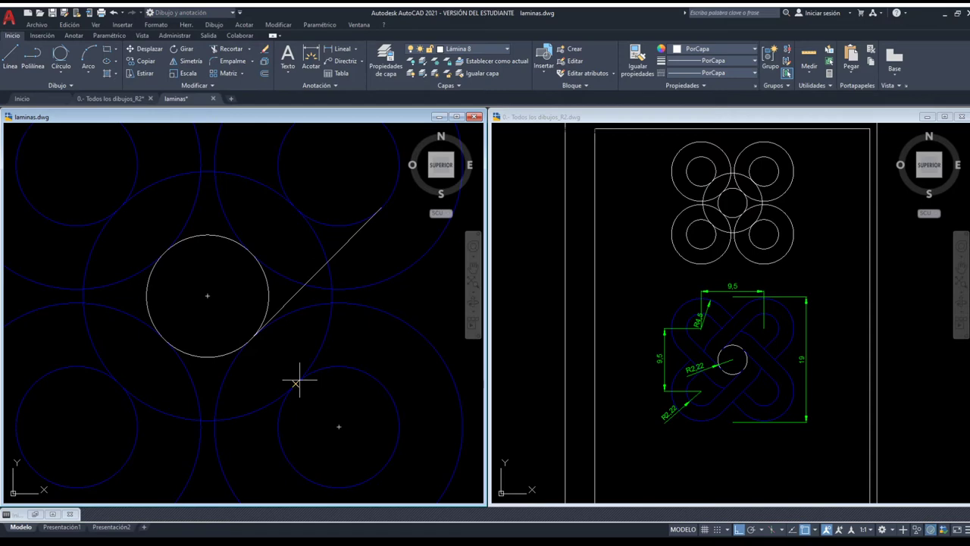
Draw a second parallel tangent line, then a crossing diagonal from the upper-left ring
left_click(295, 383)
scroll(295, 383, "down", 2)
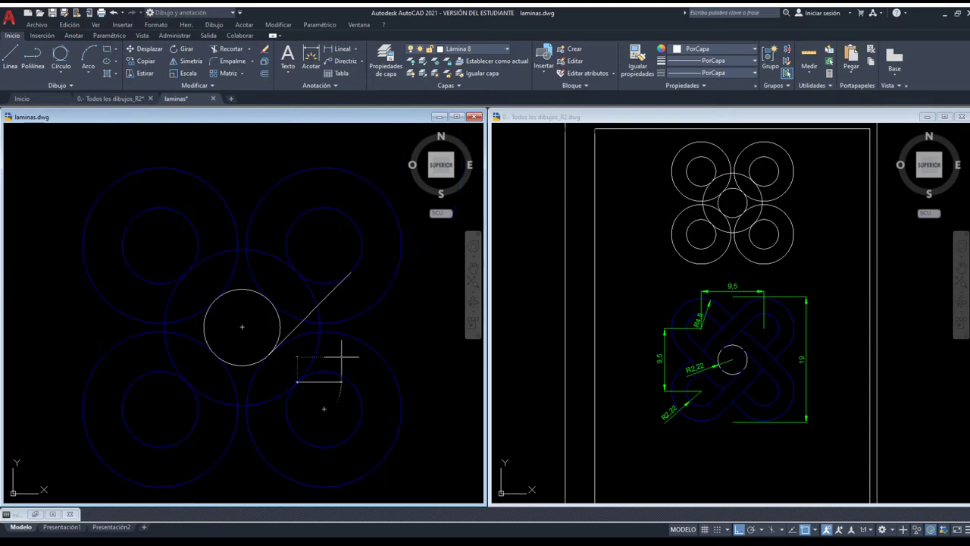
left_click(379, 299)
key("Return")
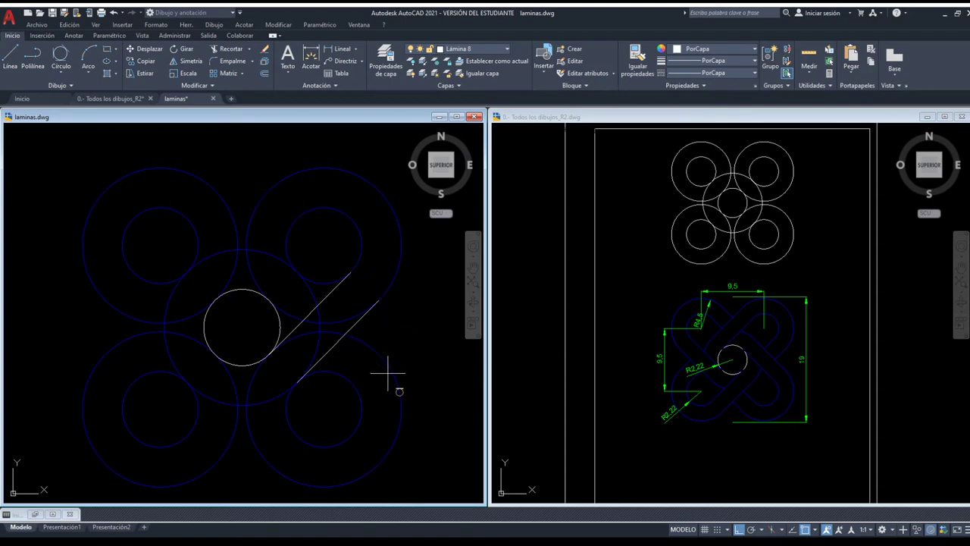
left_click_drag(399, 392, 194, 175)
left_click(194, 175)
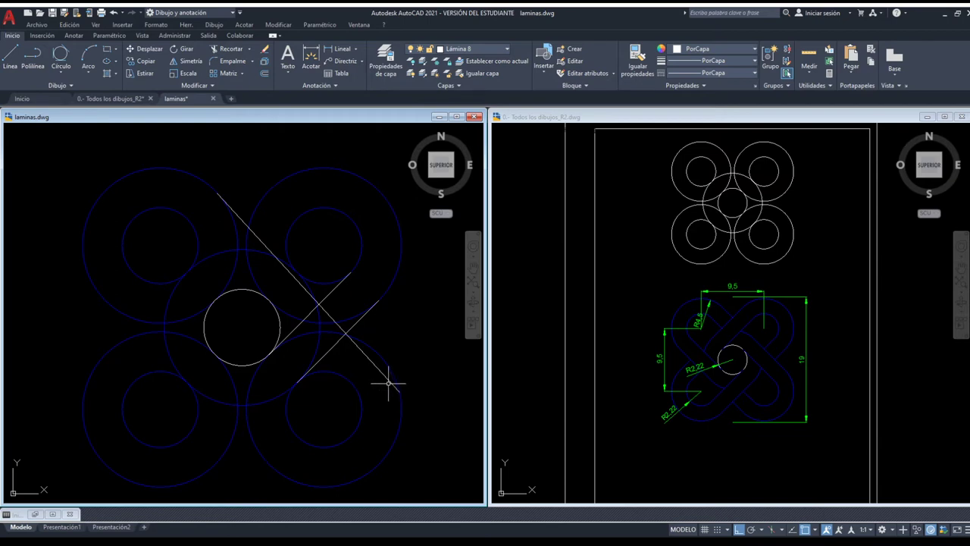
Delete the crossing diagonal, then try mirroring the tangent lines and undo it
left_click(377, 367)
key("Delete")
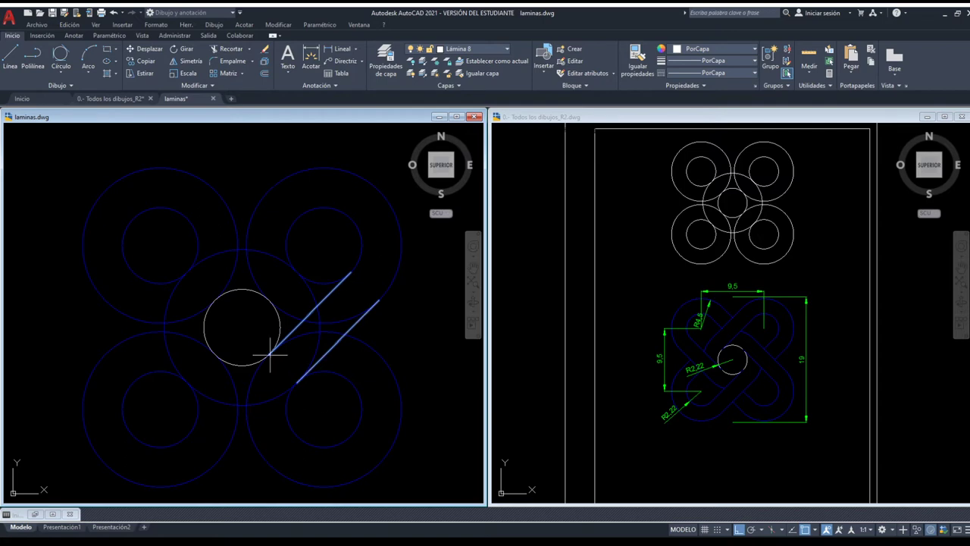
left_click(214, 299)
key("Return")
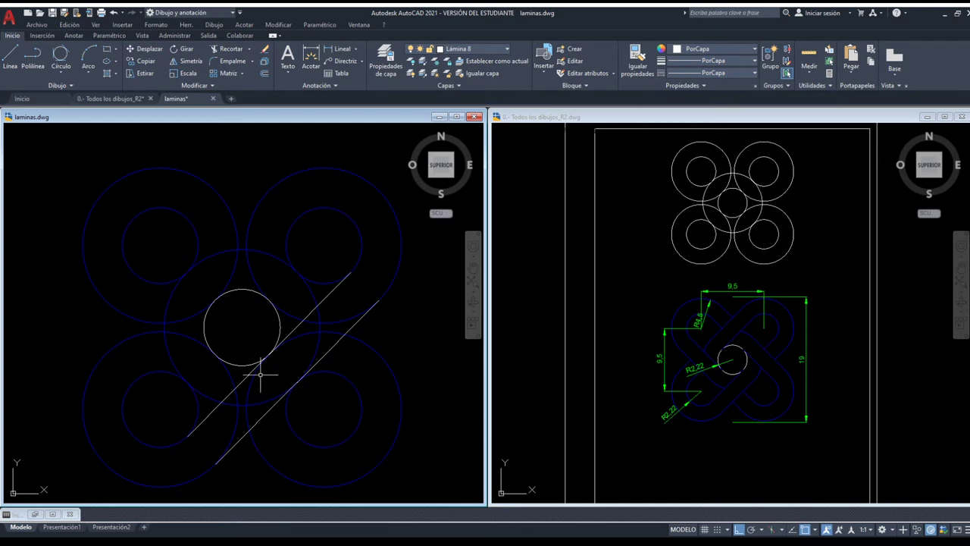
key("ctrl+z")
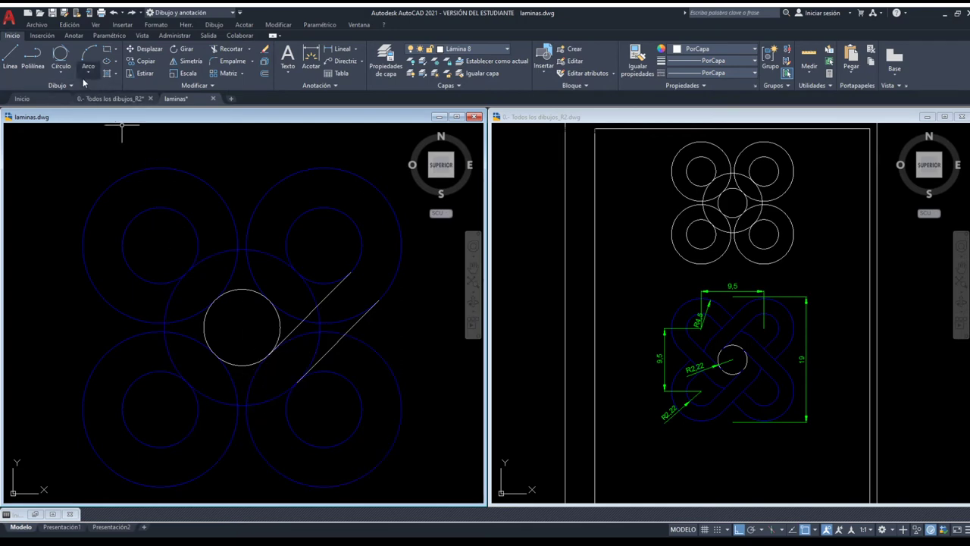
Pick a tangent line's endpoint grip to start lengthening it down-left
left_click(62, 66)
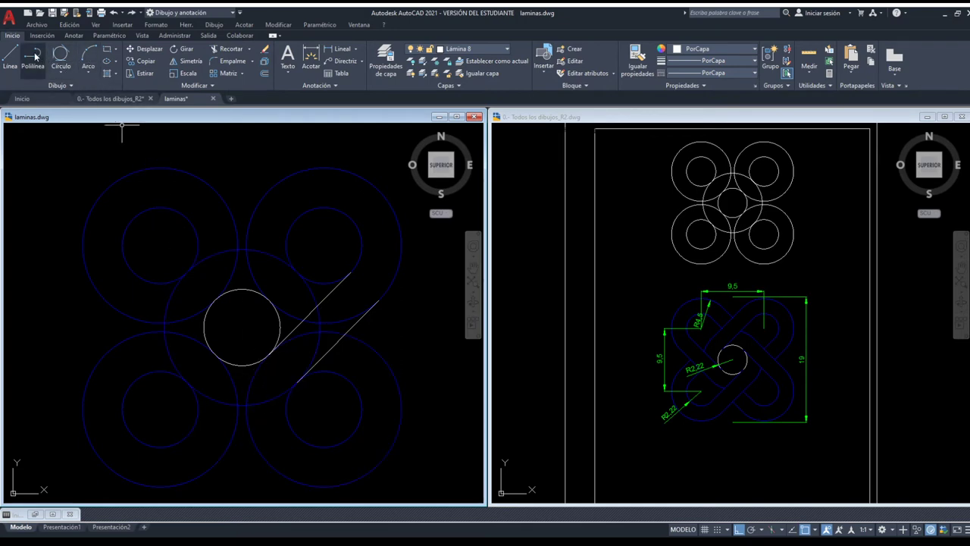
scroll(270, 353, "up", 2)
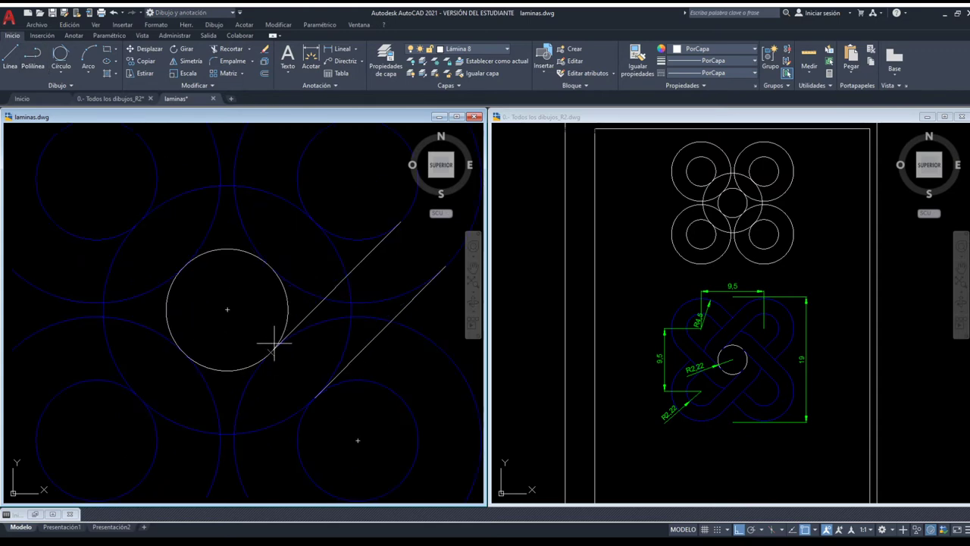
middle_click_drag(250, 400, 292, 292)
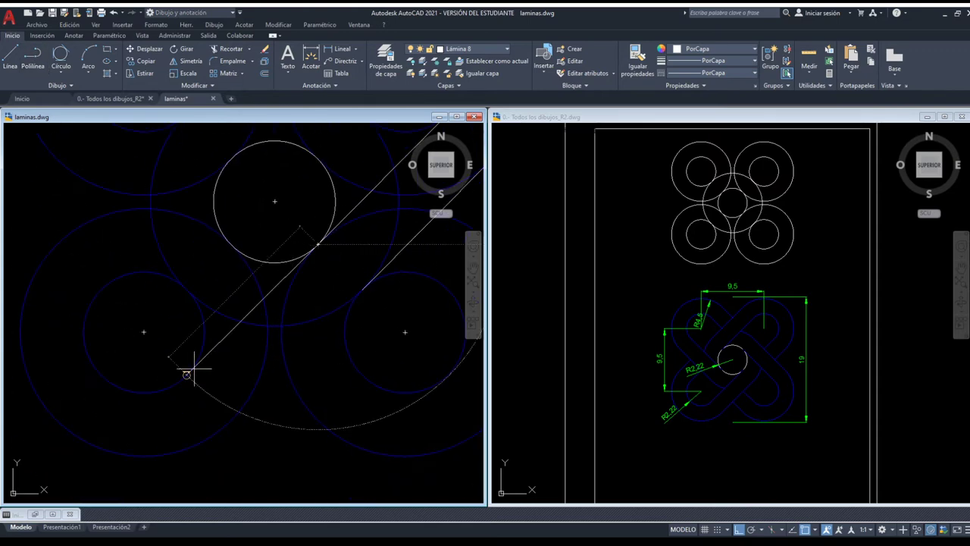
left_click(362, 288)
Finish stretching the lower diagonal, then draw a new parallel tangent line and extend it down-left
left_click(230, 419)
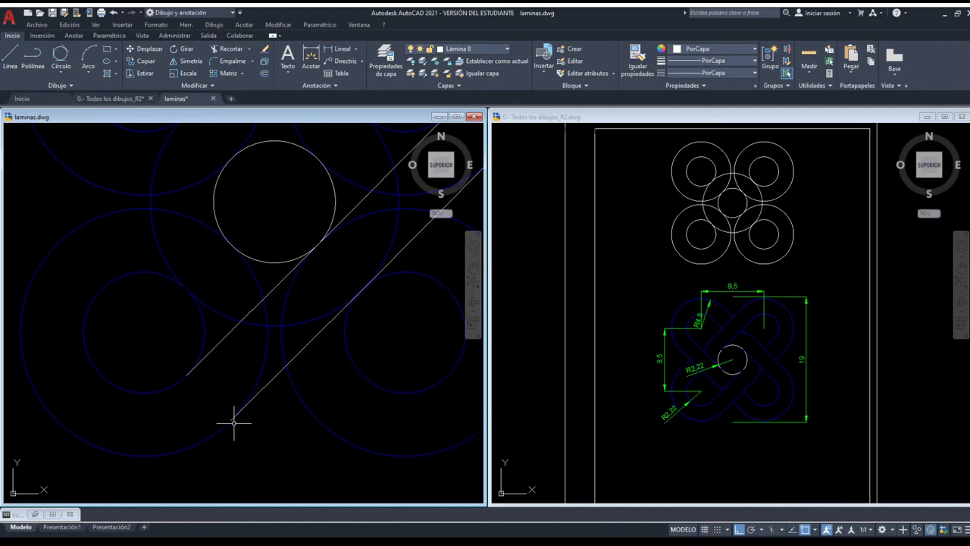
scroll(232, 419, "down", 2)
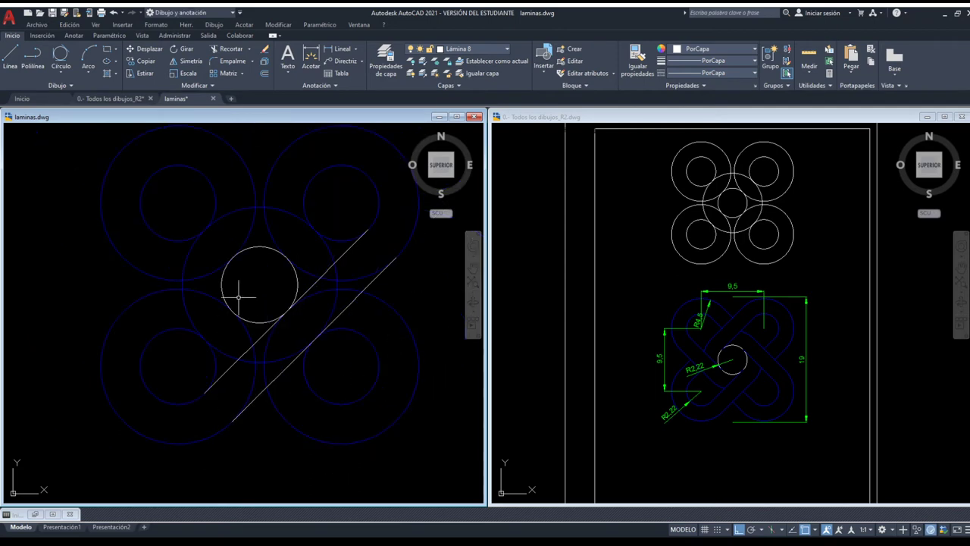
left_click(232, 257)
left_click(314, 177)
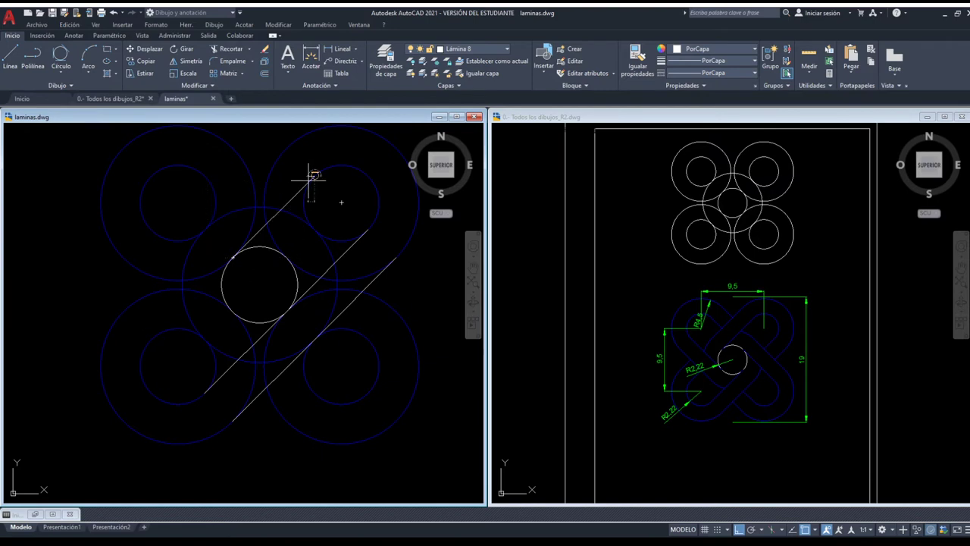
left_click(232, 257)
left_click(151, 340)
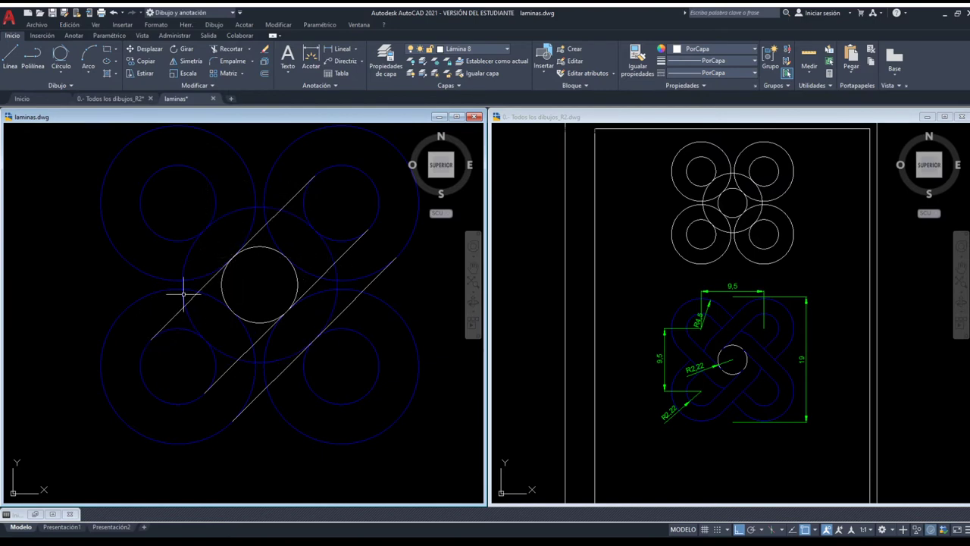
Draw another parallel diagonal from a tangent point and stretch it up-right to full length
left_click(205, 228)
left_click(123, 311)
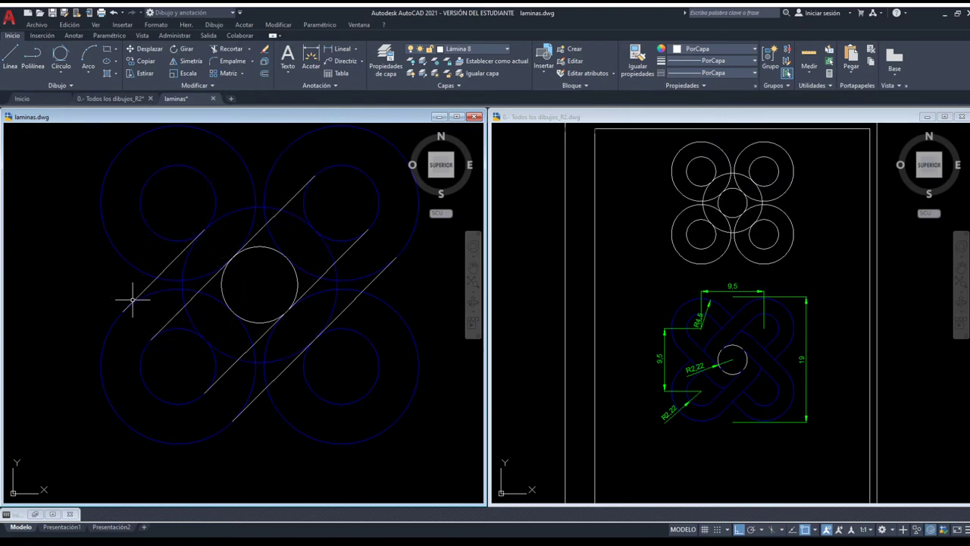
left_click(205, 229)
left_click(287, 148)
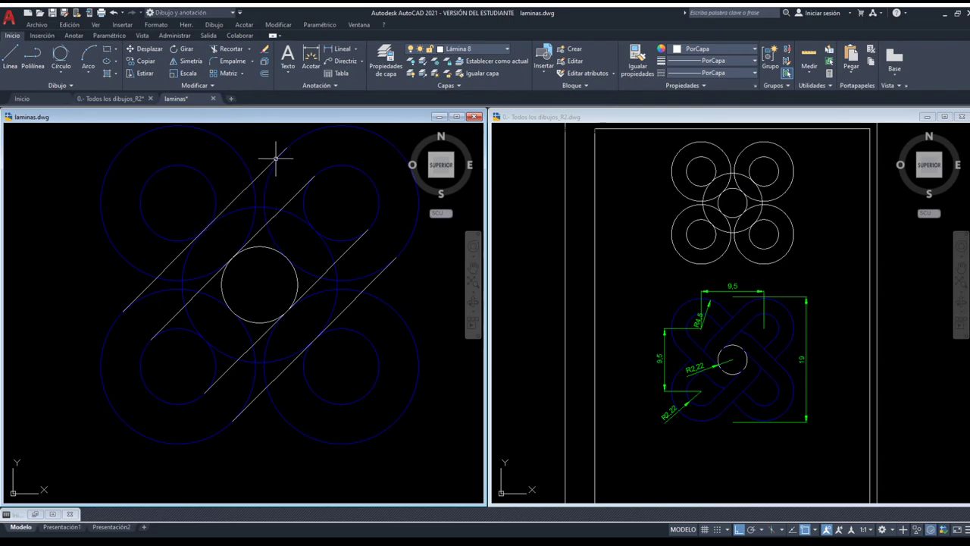
Draw two diagonal lines running down-right across the rings
key("space")
left_click(205, 176)
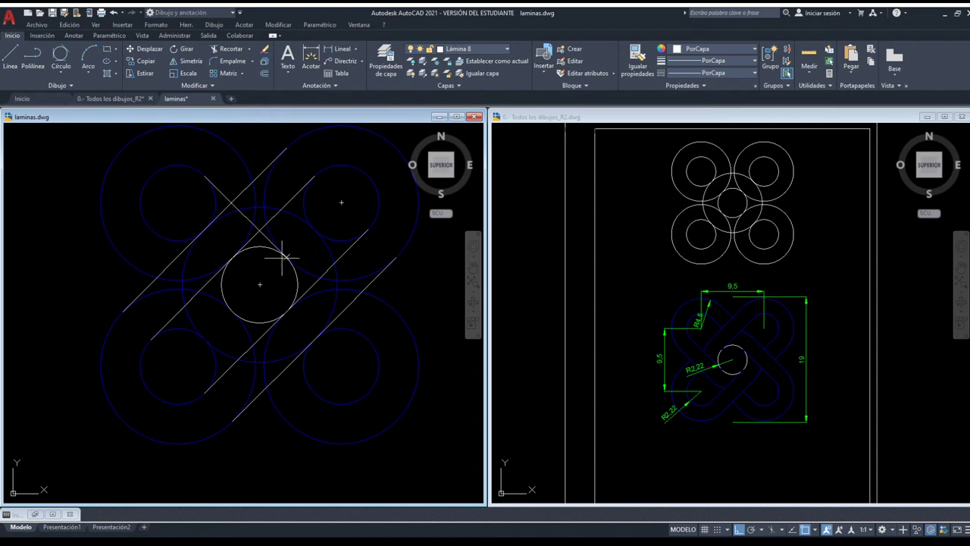
left_click(287, 258)
left_click(369, 339)
key("space")
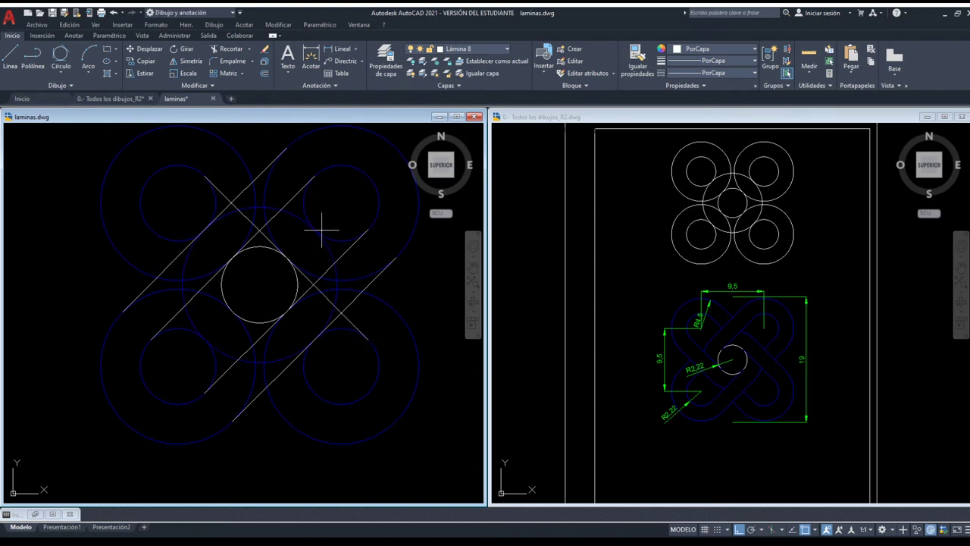
left_click(316, 225)
left_click(396, 311)
key("space")
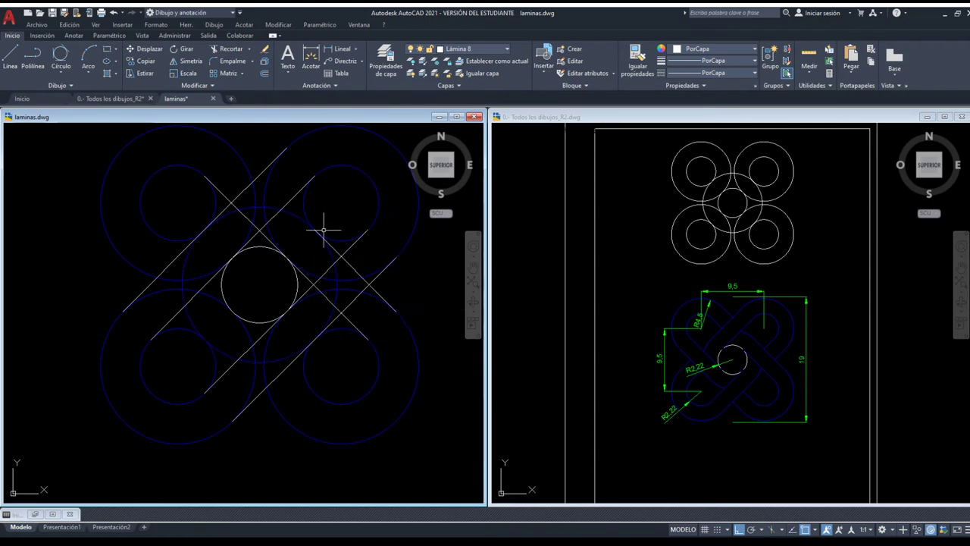
Draw a further down-right diagonal starting at the upper left
key("space")
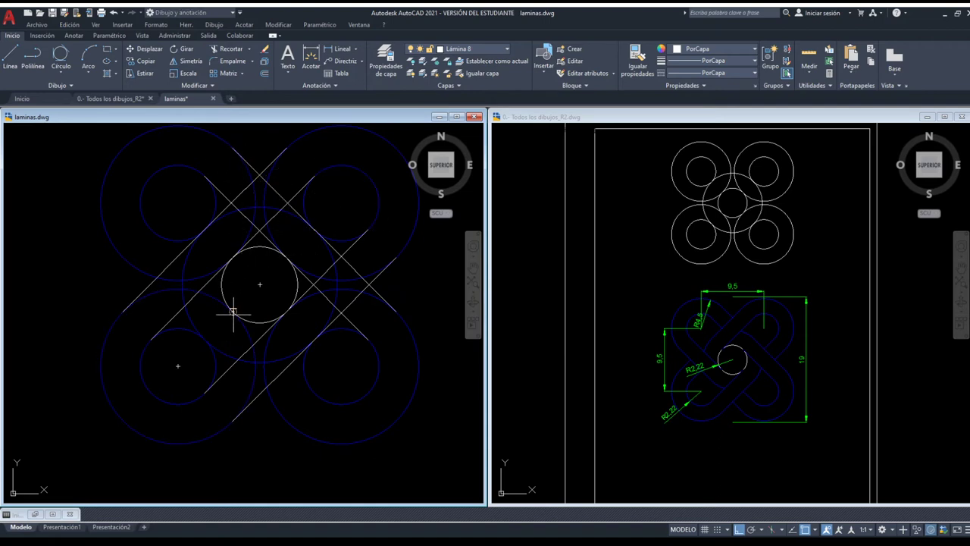
left_click(159, 237)
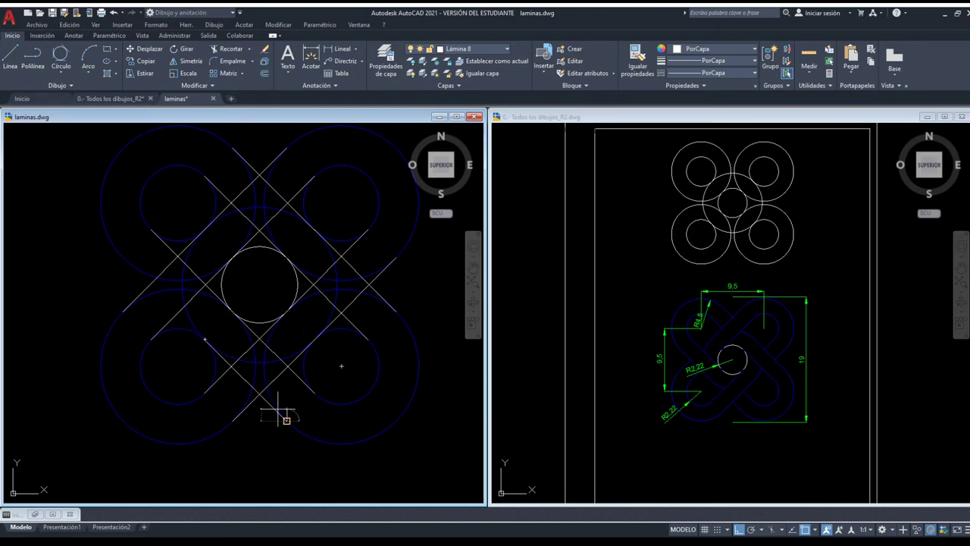
left_click(205, 339)
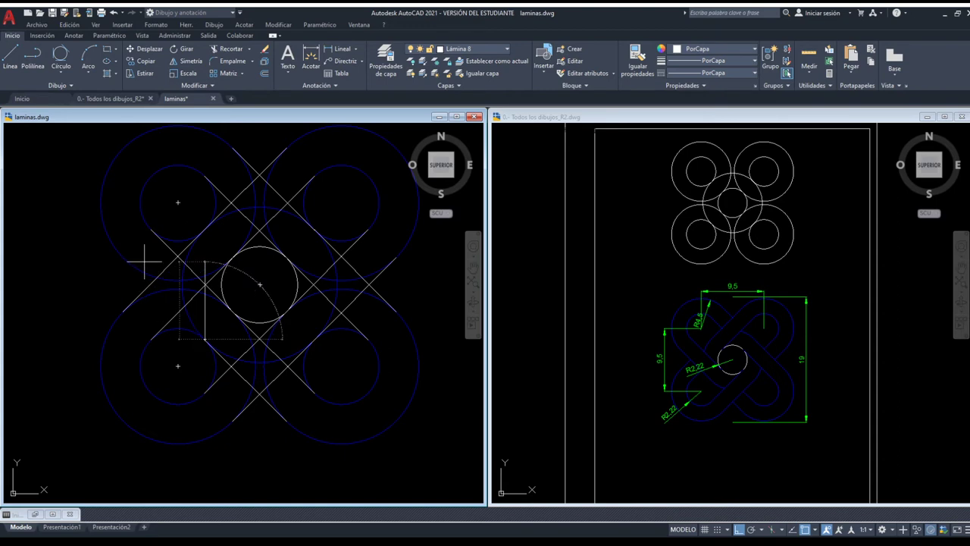
key("Escape")
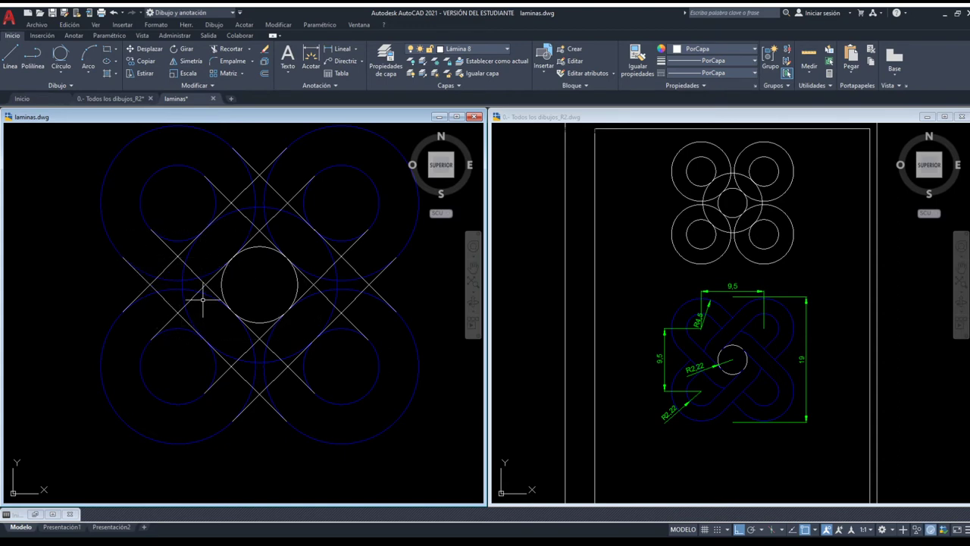
middle_click_drag(260, 287, 254, 322)
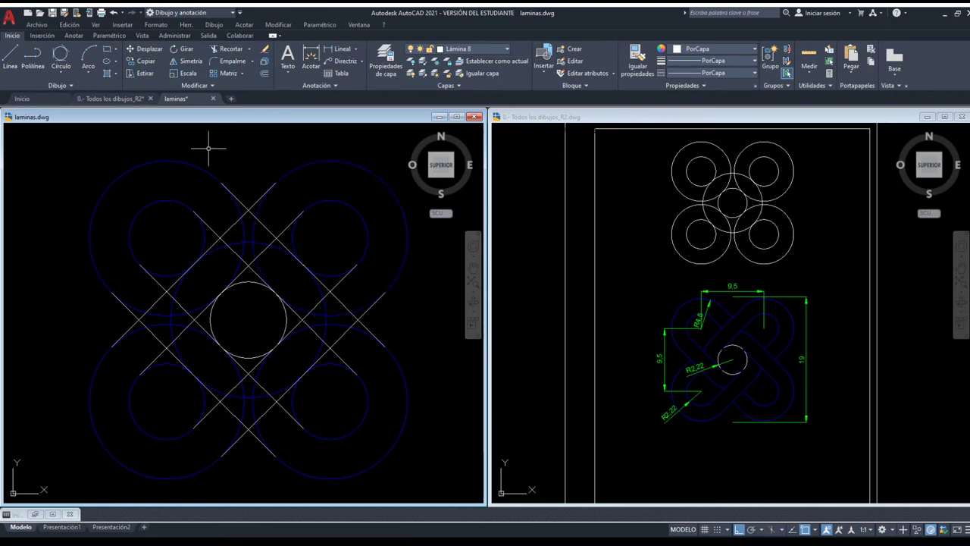
Start TRIM with all geometry selected, zoom into the reference's dimensions, then reactivate laminas.dwg
left_click(224, 53)
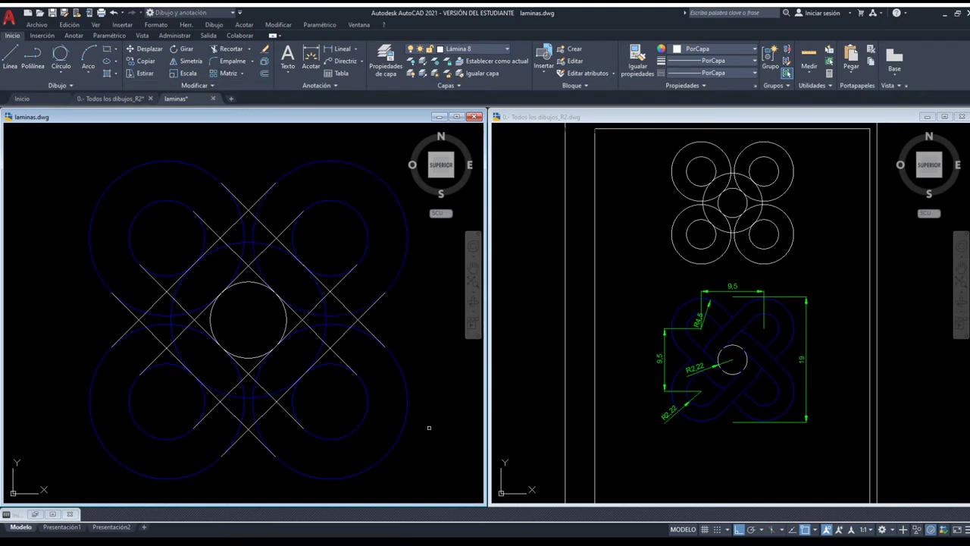
left_click_drag(429, 447, 75, 160)
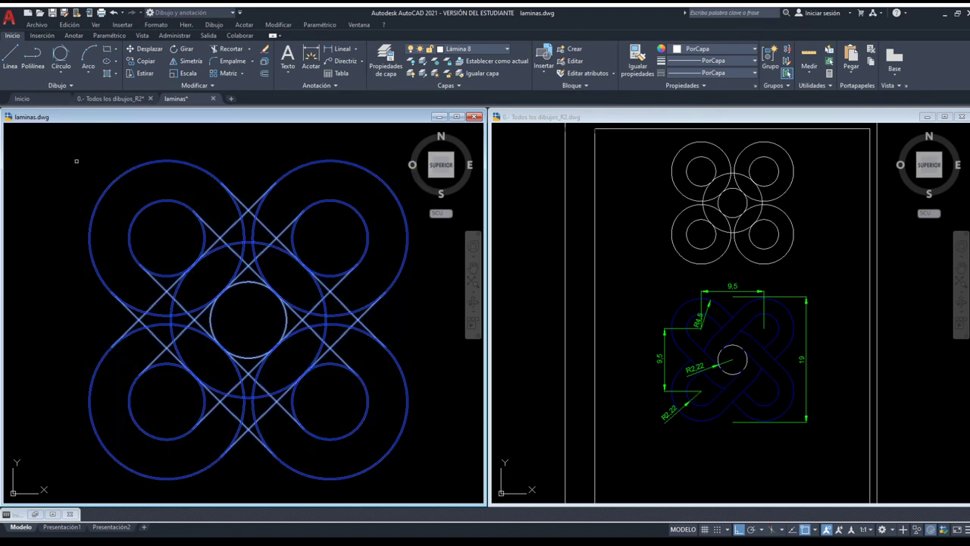
left_click(824, 304)
scroll(823, 304, "up", 2)
scroll(776, 379, "up", 3)
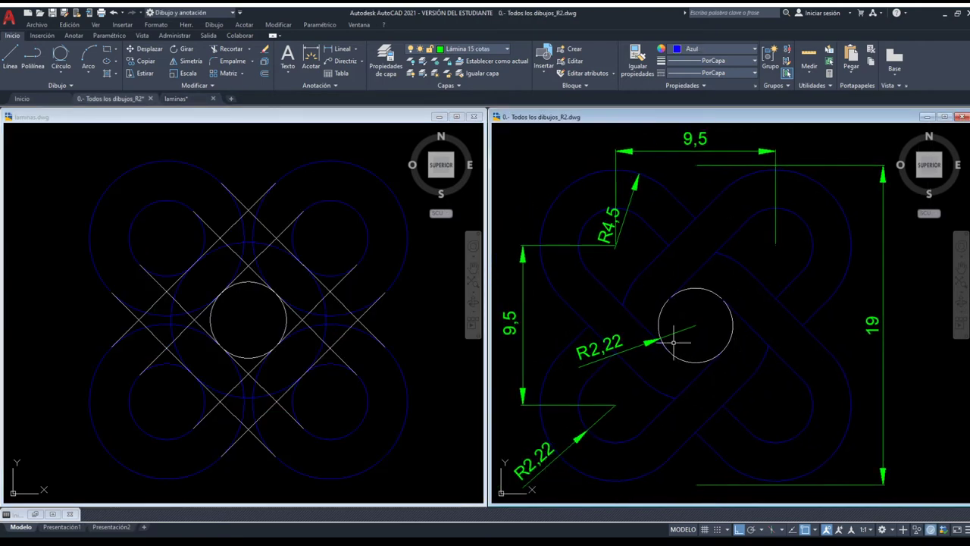
left_click(399, 459)
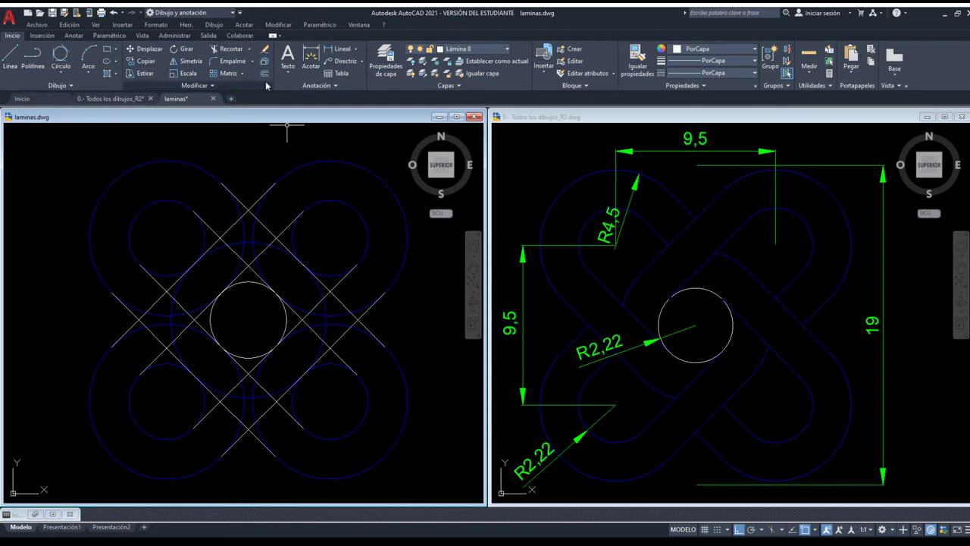
Select all geometry as cutting edges and trim the arc pieces at the crossing right of centre
left_click(428, 490)
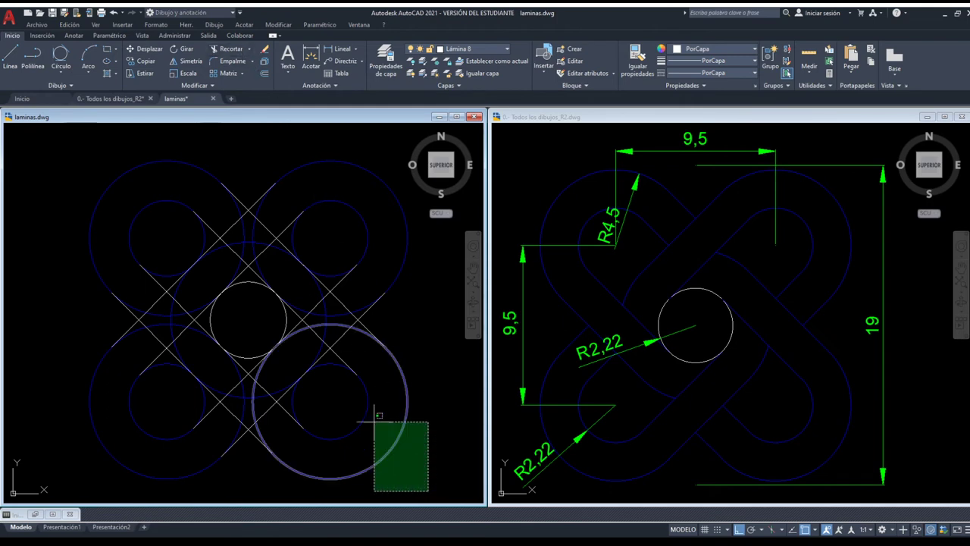
left_click(90, 166)
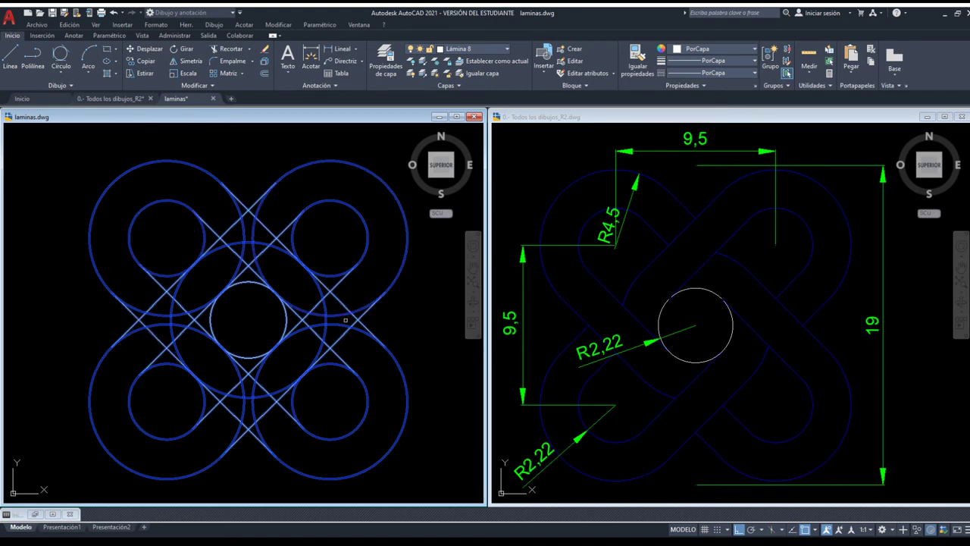
scroll(343, 329, "up", 3)
scroll(341, 326, "down", 1)
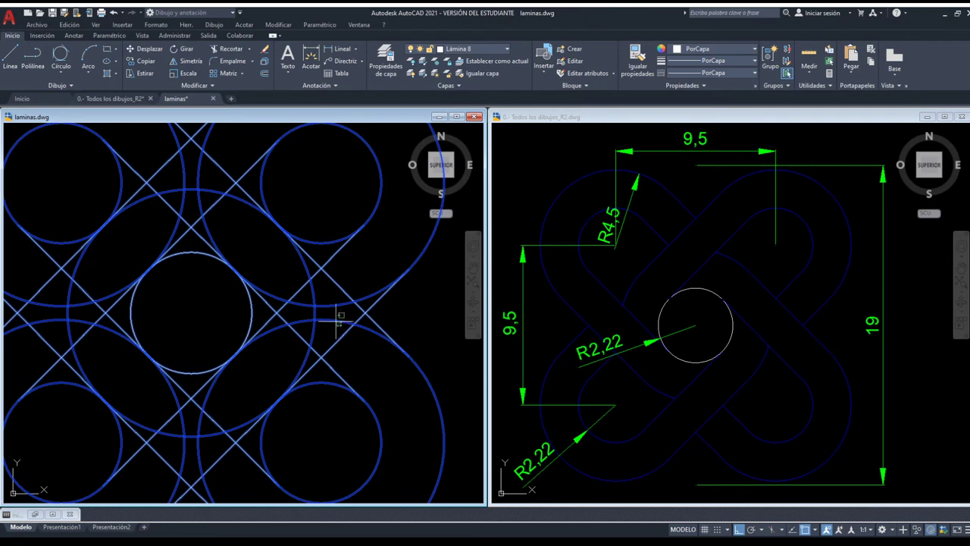
left_click(300, 293)
left_click(294, 280)
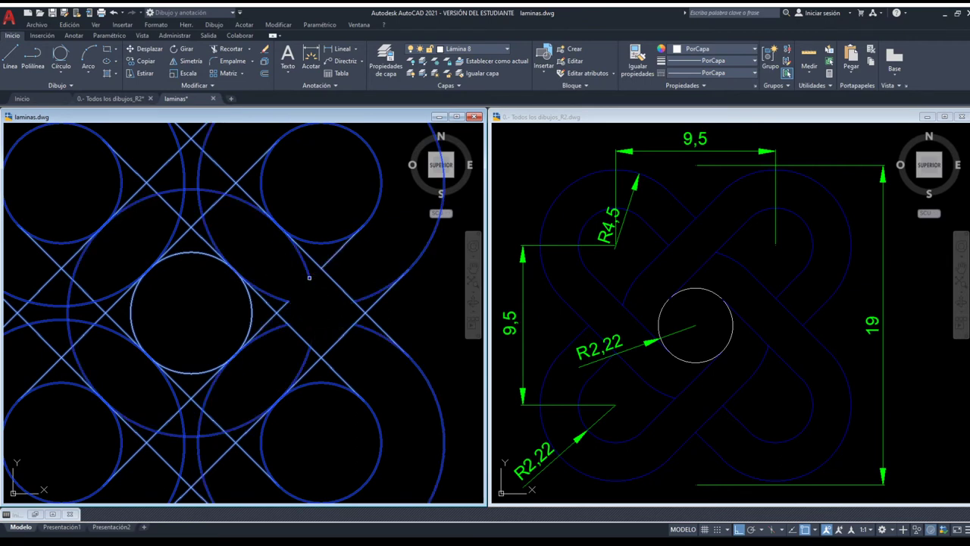
left_click(308, 272)
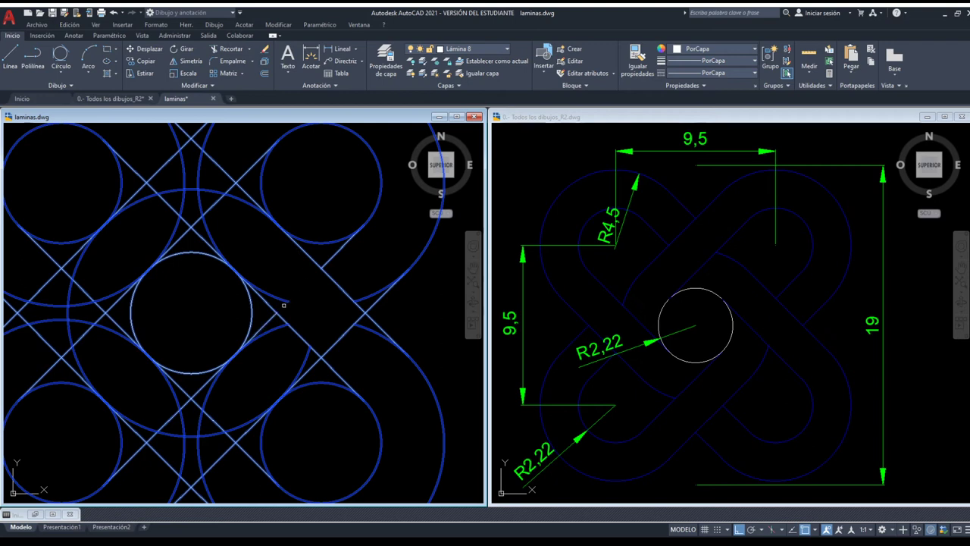
left_click(282, 301)
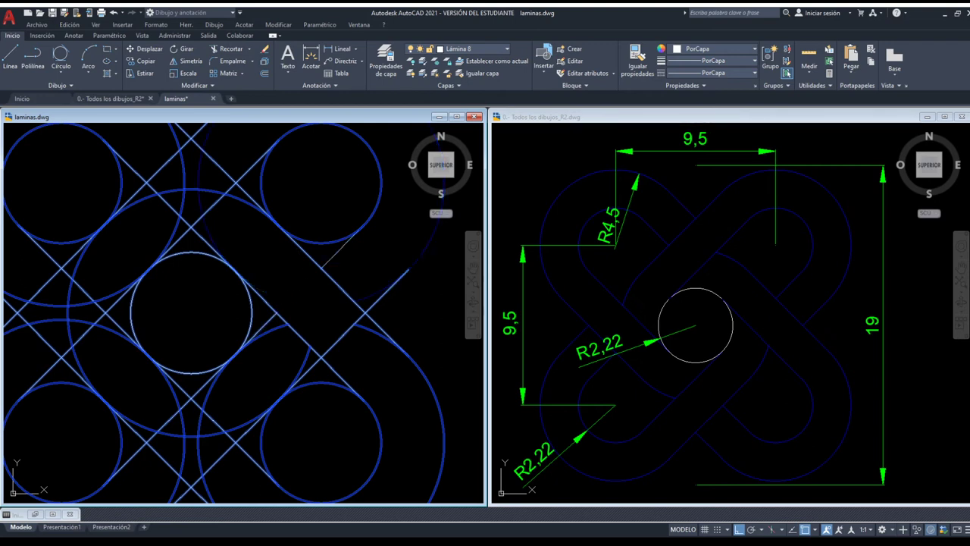
left_click(375, 289)
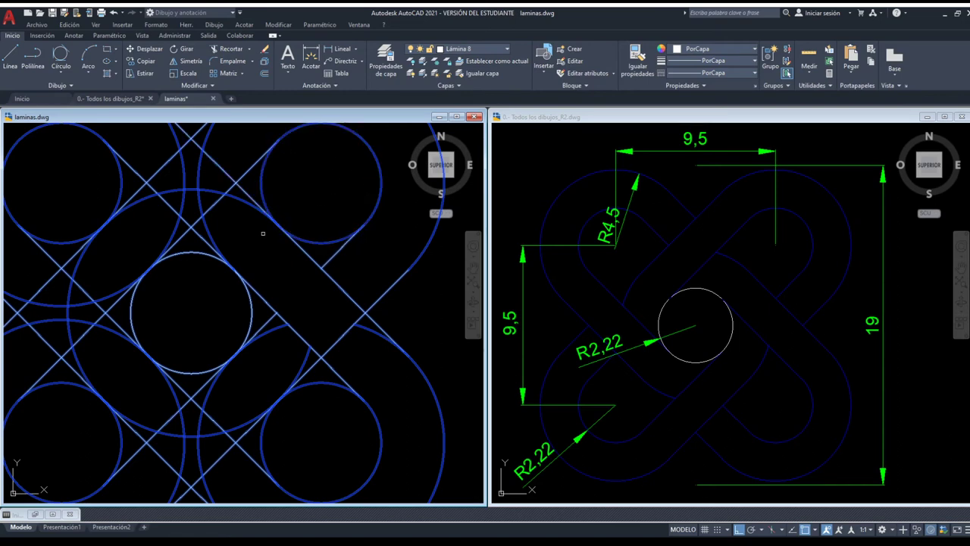
Trim the arc and line pieces inside the upper-left band crossing
middle_click_drag(235, 217, 262, 250)
left_click(231, 183)
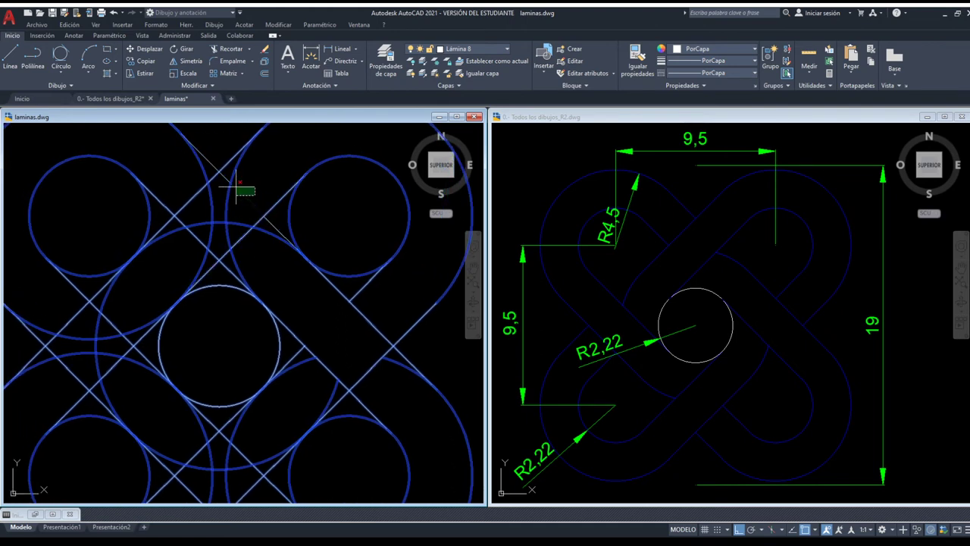
left_click(235, 229)
left_click(205, 209)
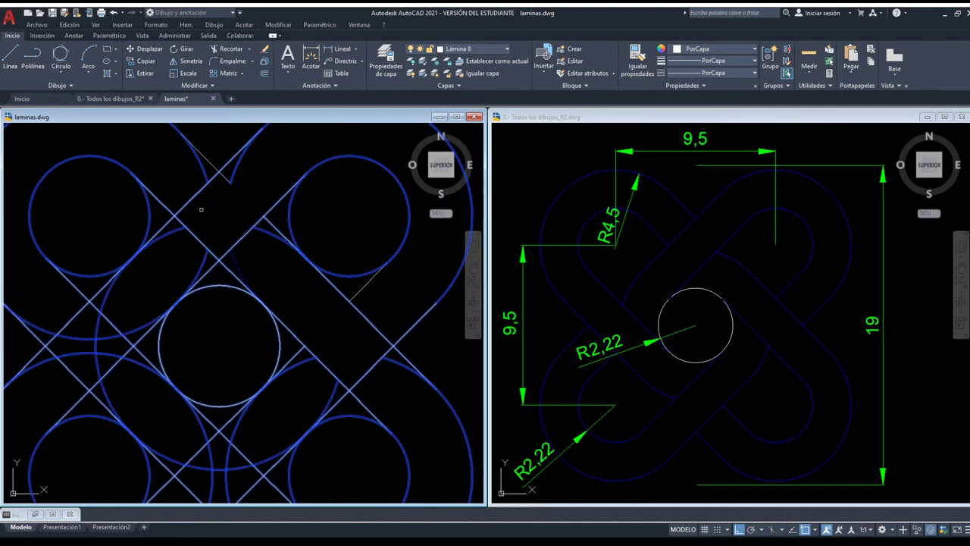
left_click(210, 258)
left_click(191, 232)
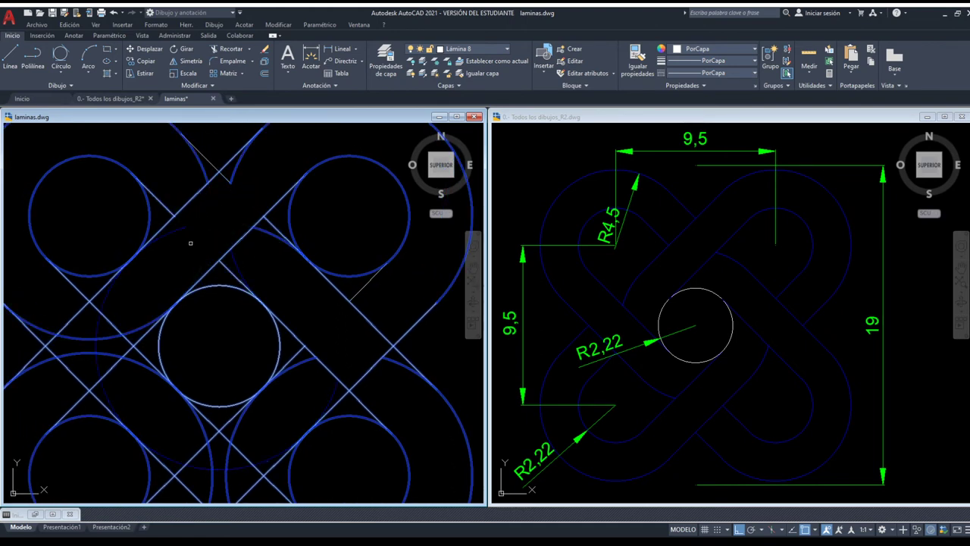
left_click(195, 244)
left_click(160, 206)
left_click(243, 182)
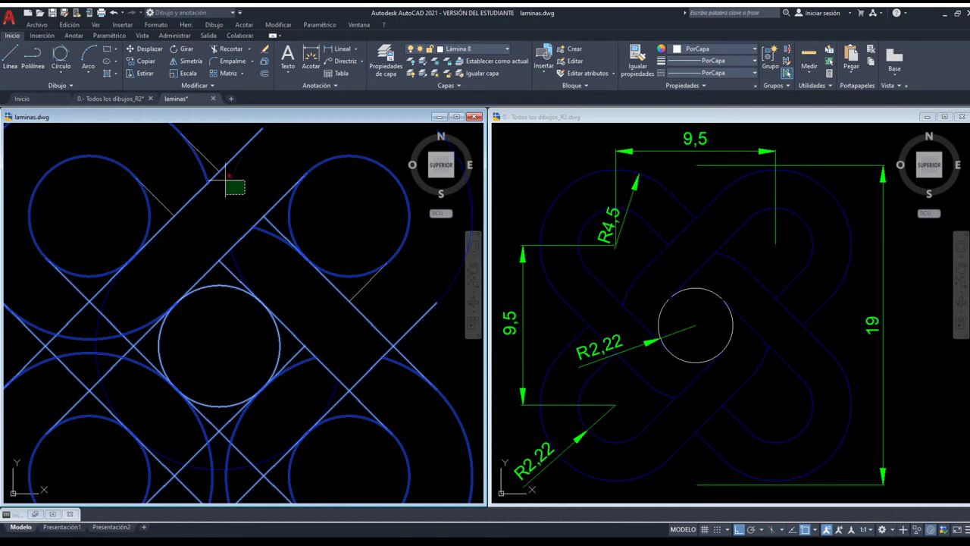
left_click(224, 196)
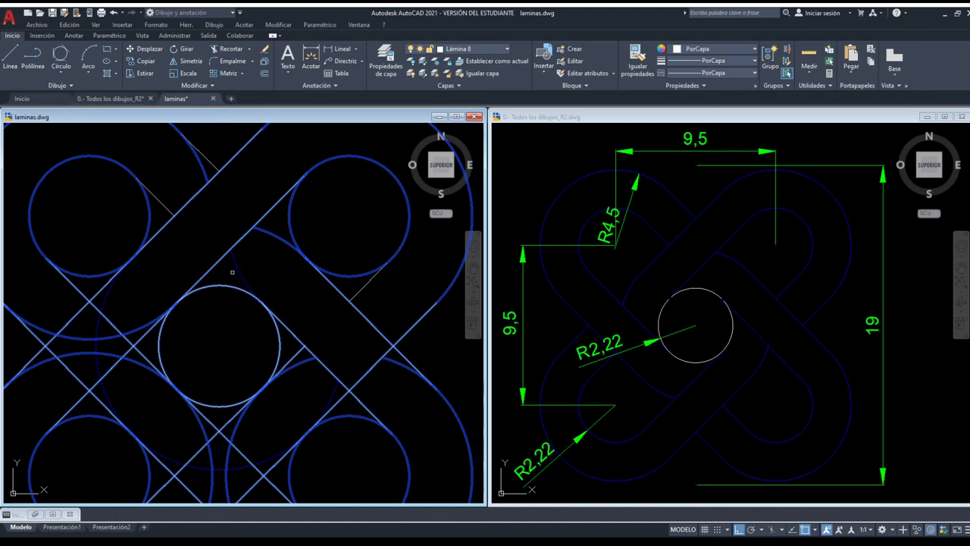
Select the whole knot as cutting edges and trim the upper-right ring's left and lower-left arcs
scroll(232, 272, "down", 4)
left_click(358, 369)
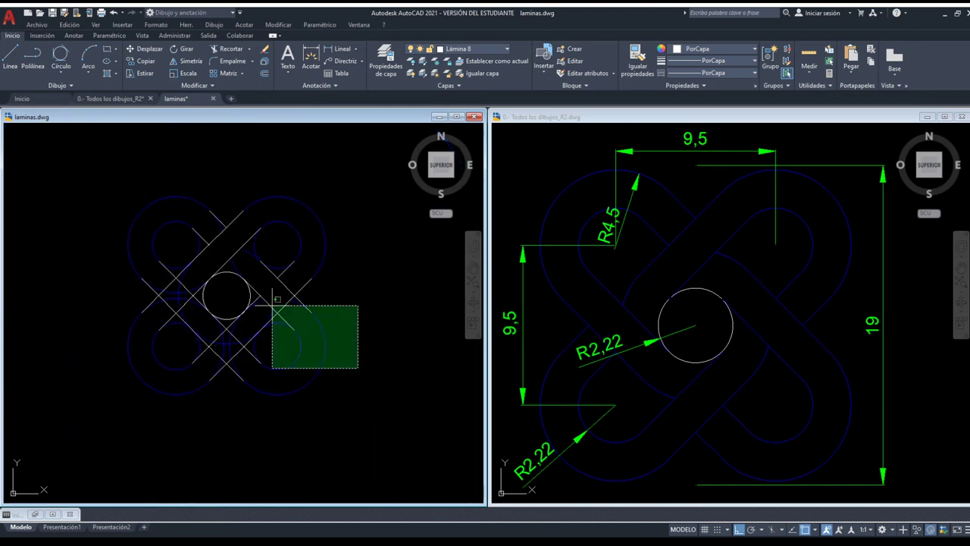
left_click(161, 201)
scroll(225, 242, "up", 4)
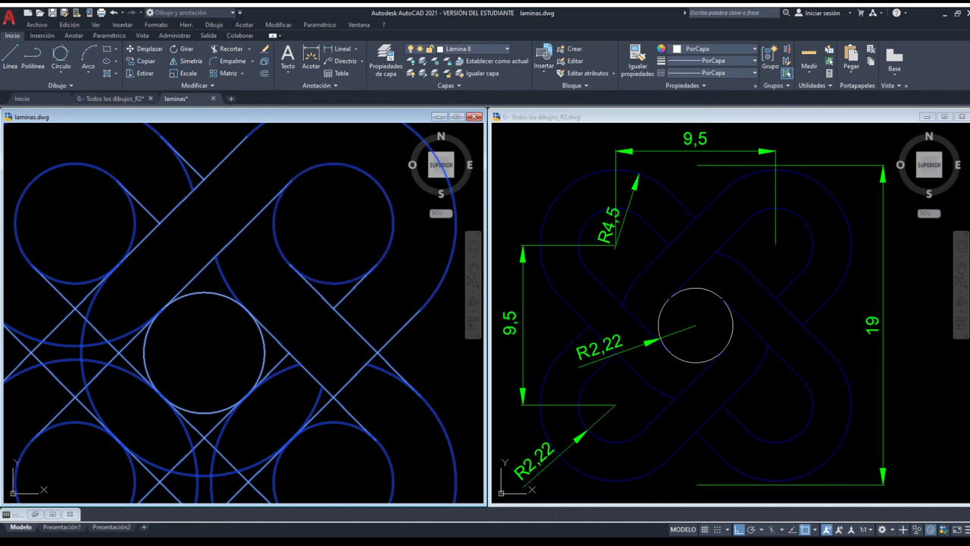
scroll(267, 247, "down", 4)
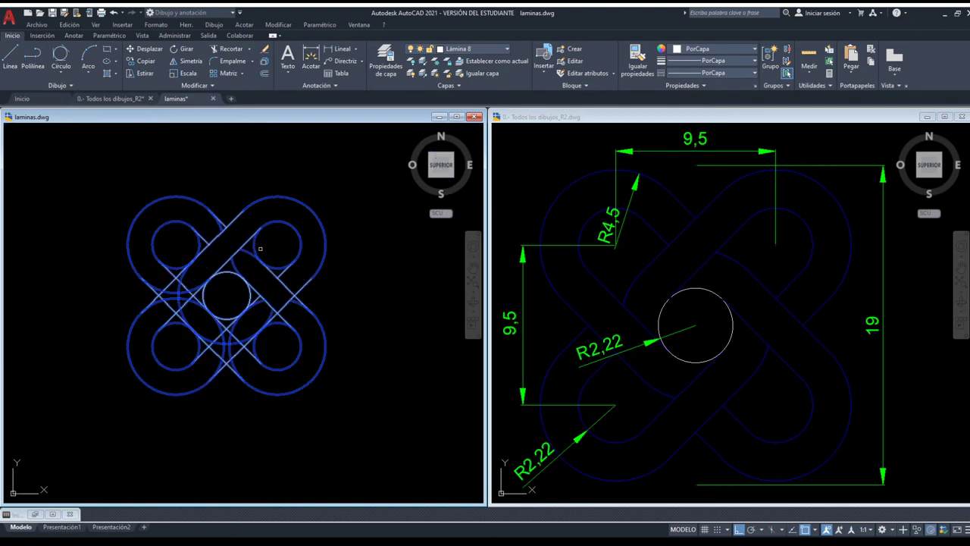
scroll(260, 248, "up", 5)
left_click(258, 235)
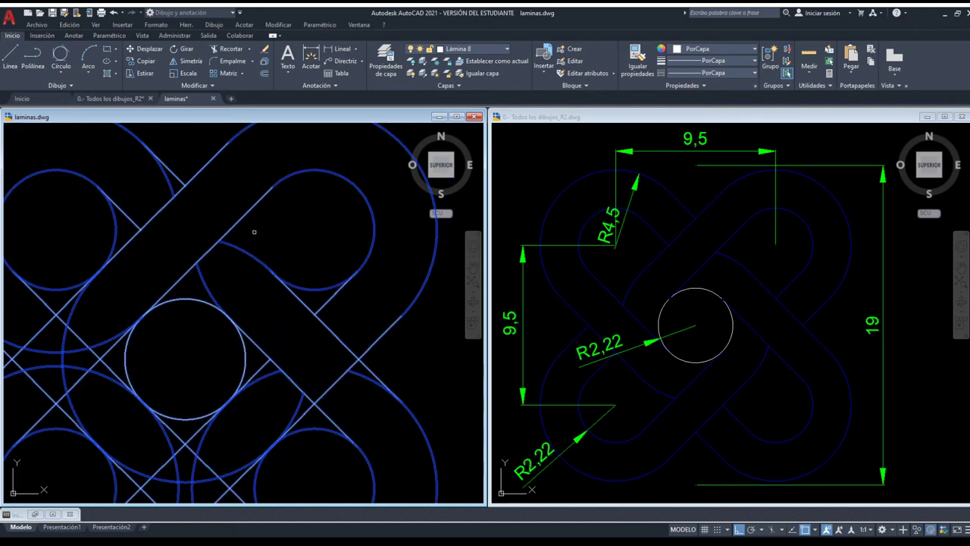
left_click(279, 269)
Select the whole knot as cutting edges and trim the ring arc inside the lower band crossing
scroll(201, 278, "down", 3)
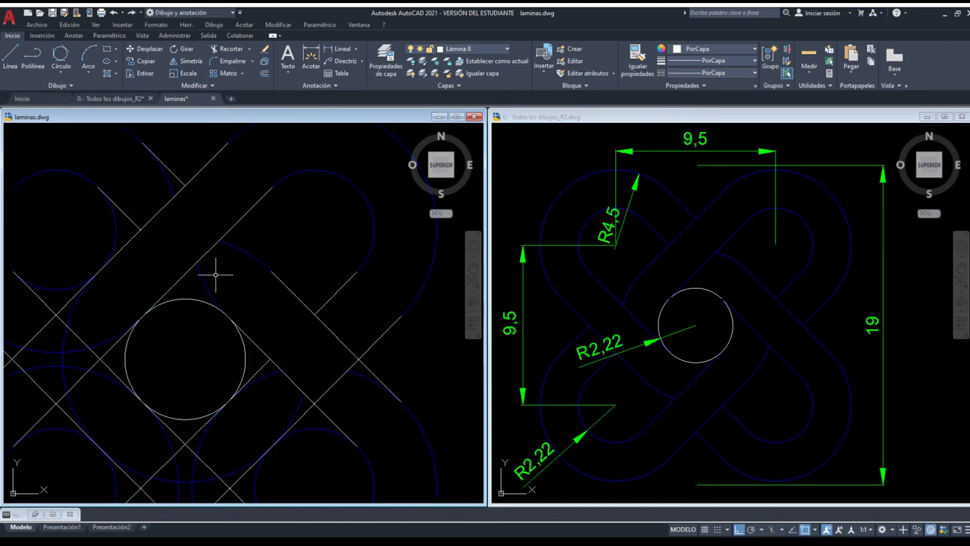
scroll(217, 275, "down", 3)
left_click(346, 392)
left_click(111, 198)
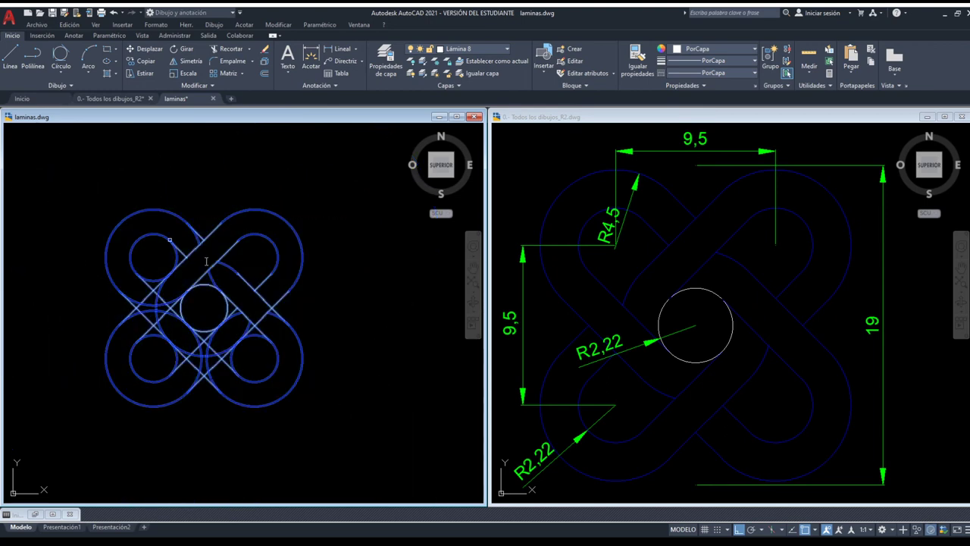
scroll(207, 261, "up", 2)
scroll(209, 278, "up", 4)
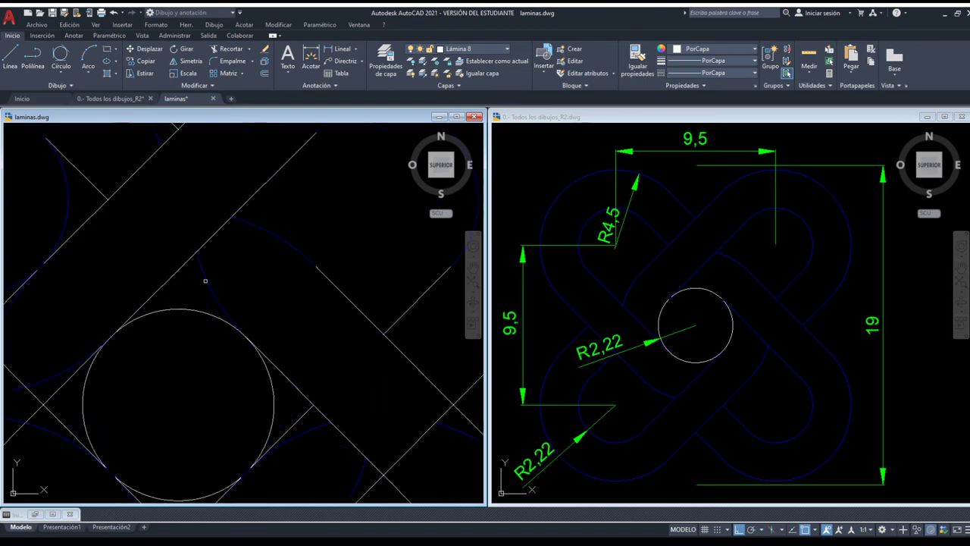
scroll(220, 282, "down", 8)
left_click(308, 381)
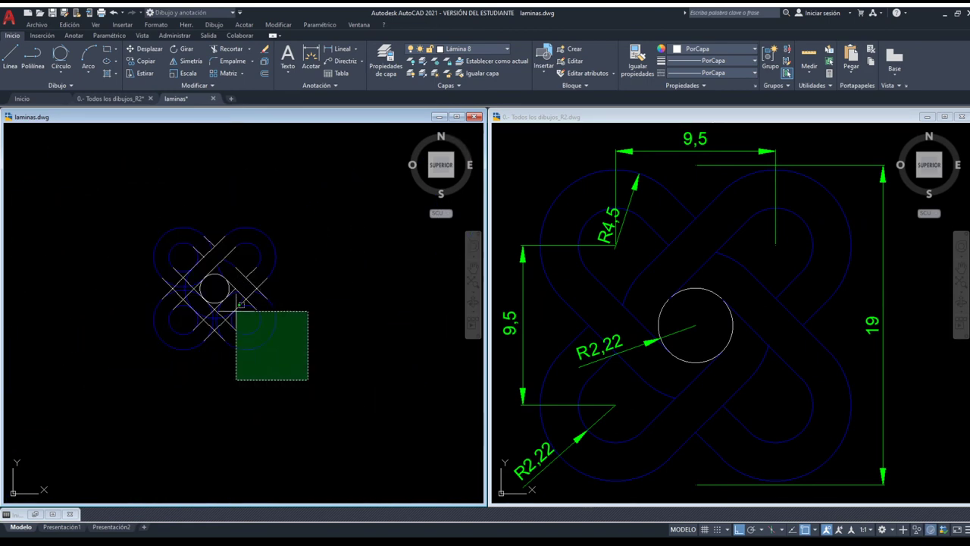
left_click(122, 211)
scroll(189, 258, "up", 3)
scroll(207, 274, "up", 2)
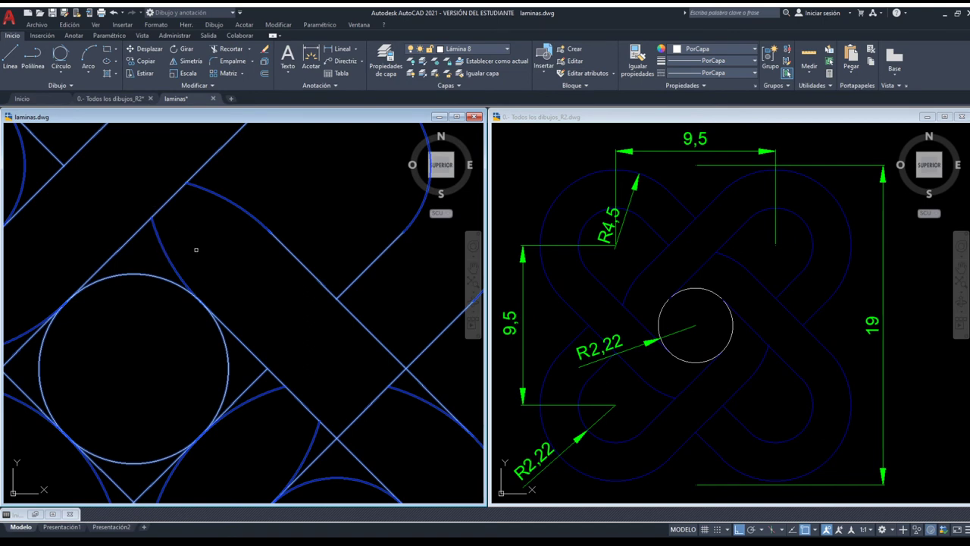
scroll(193, 244, "down", 2)
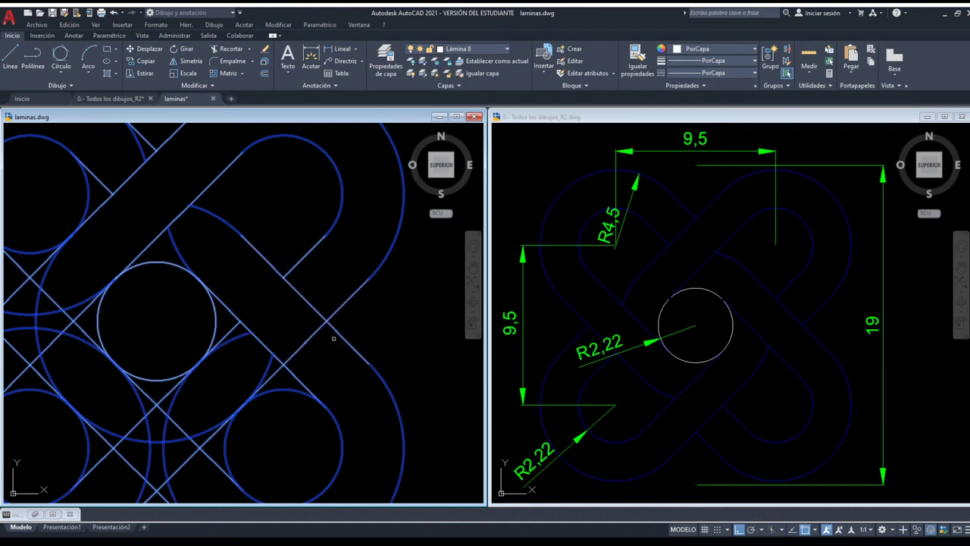
middle_click_drag(301, 357, 301, 318)
left_click(291, 346)
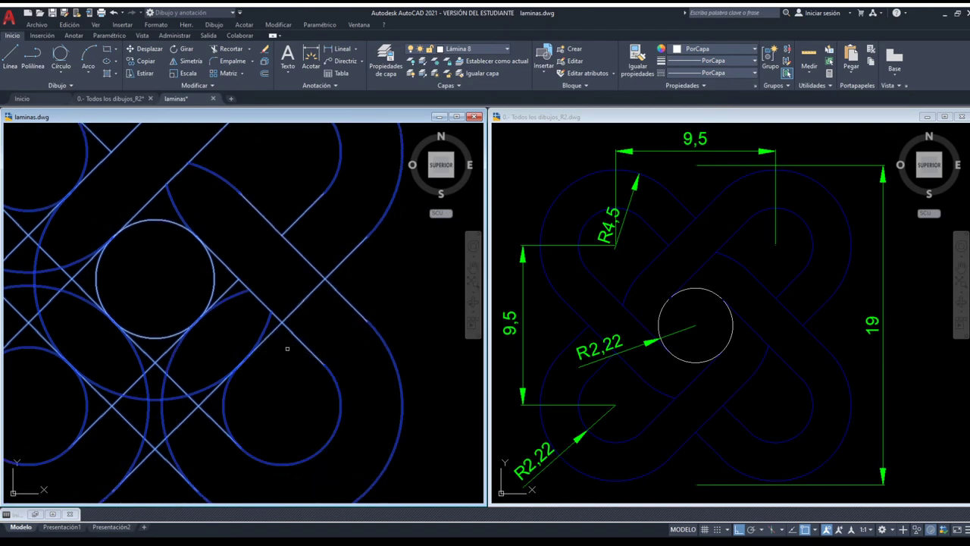
Trim the line and arc pieces at the lower-left crossing and across the left band
left_click(227, 401)
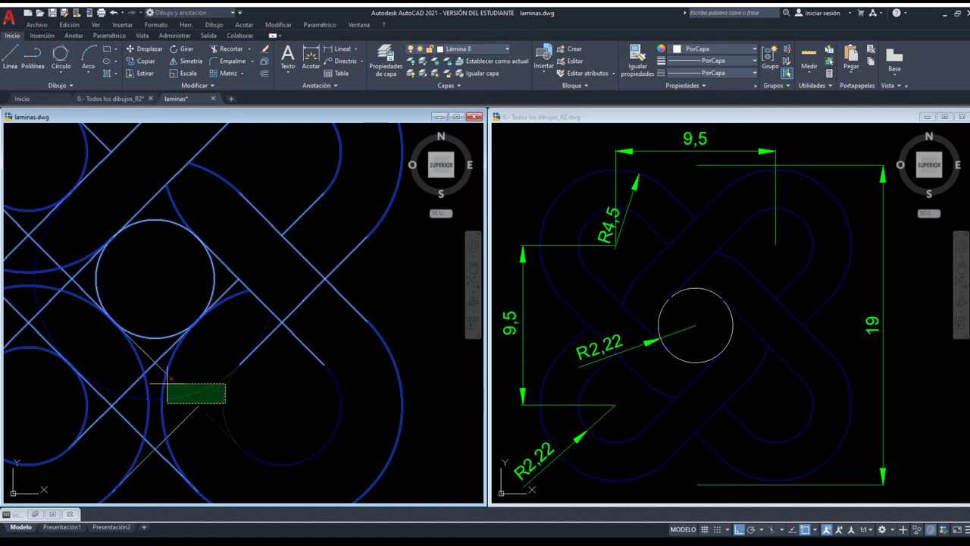
scroll(167, 385, "down", 2)
left_click(136, 384)
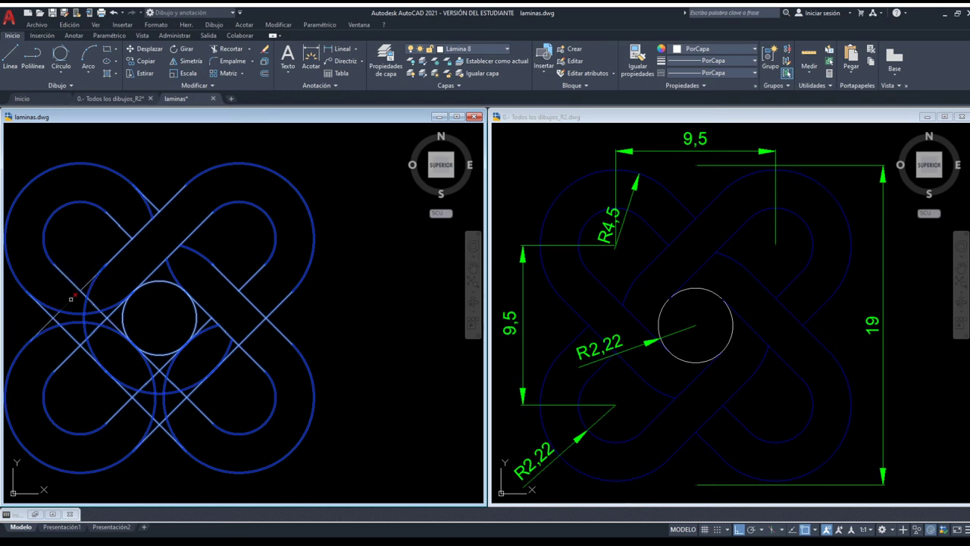
scroll(83, 331, "up", 2)
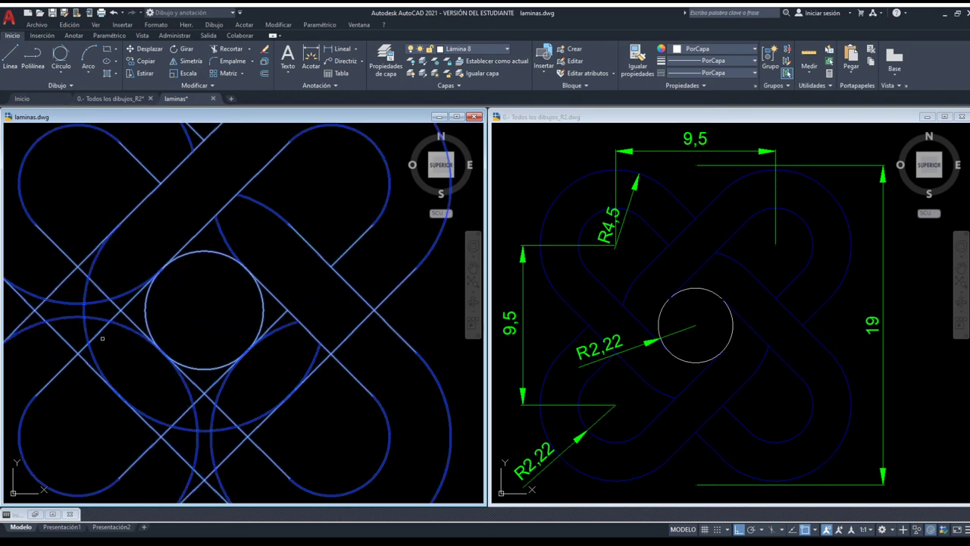
scroll(102, 338, "up", 1)
left_click(176, 347)
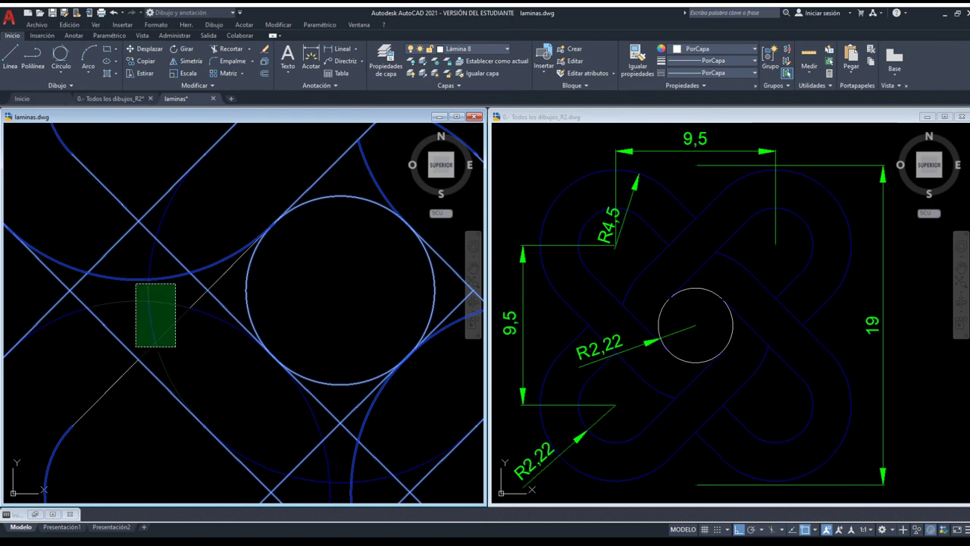
left_click(136, 284)
left_click(186, 309)
left_click(182, 298)
left_click(130, 274)
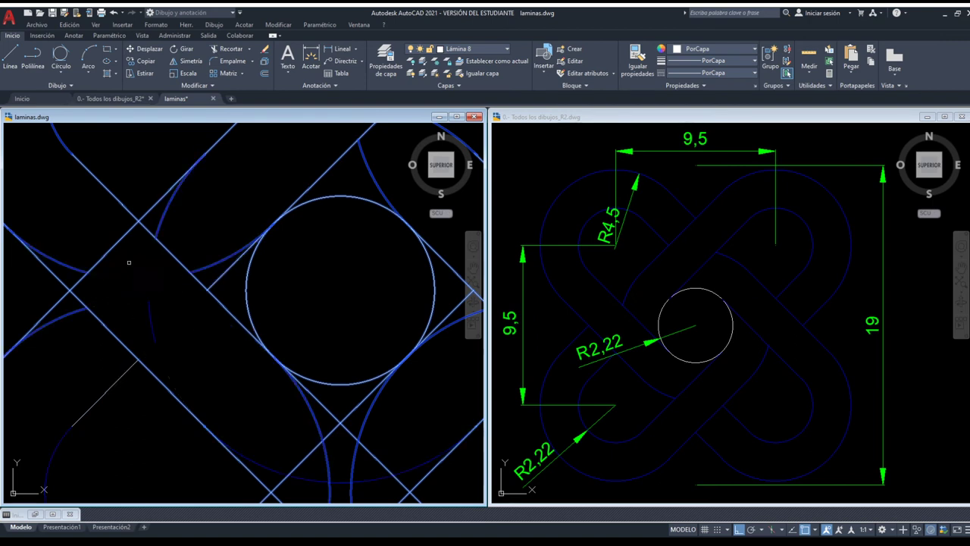
left_click(116, 269)
left_click(79, 247)
Trim the arc and line pieces at the crossing below the central circle
middle_click_drag(156, 336, 107, 242)
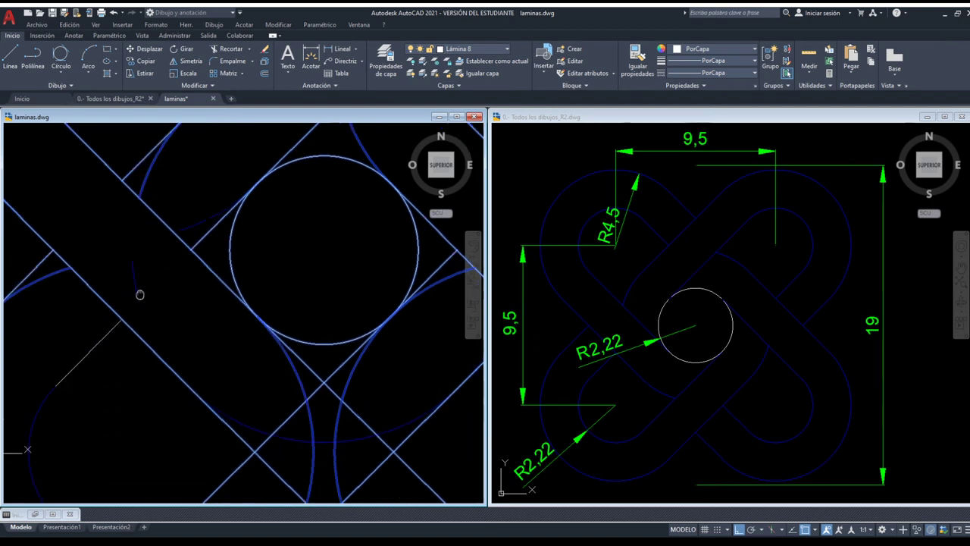
middle_click_drag(235, 346, 224, 312)
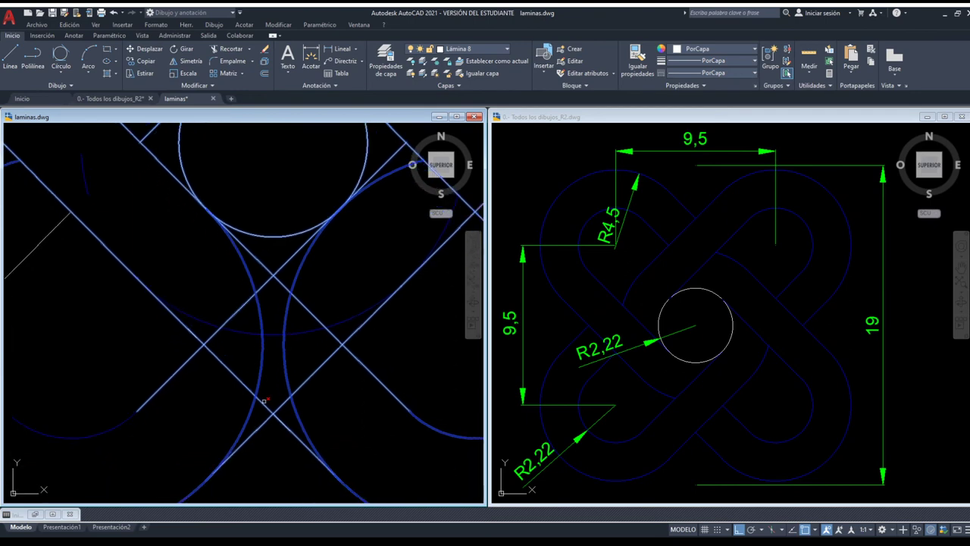
left_click_drag(264, 401, 240, 360)
left_click_drag(303, 347, 272, 298)
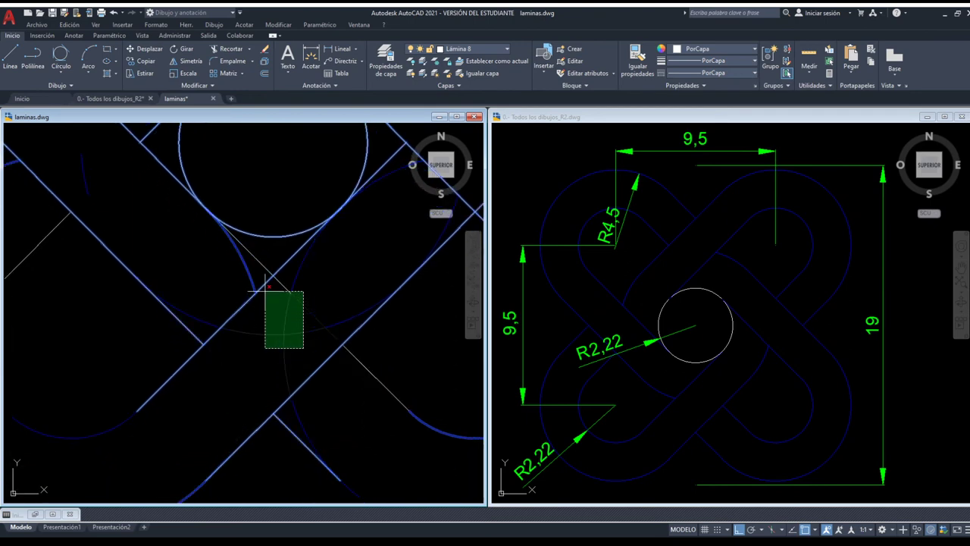
Exit TRIM and inspect the short leftover segment and small arc beside the circle
key("Escape")
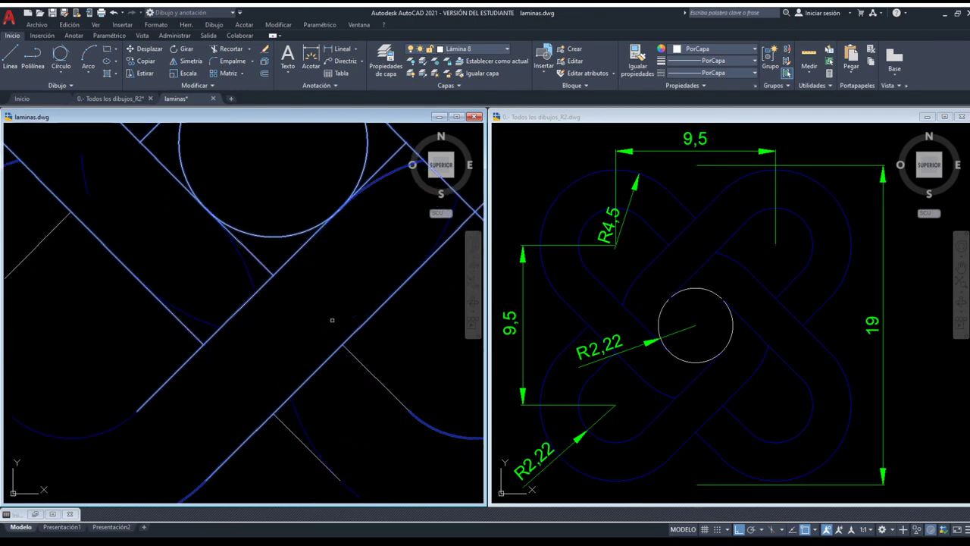
key("Escape")
scroll(265, 311, "down", 2)
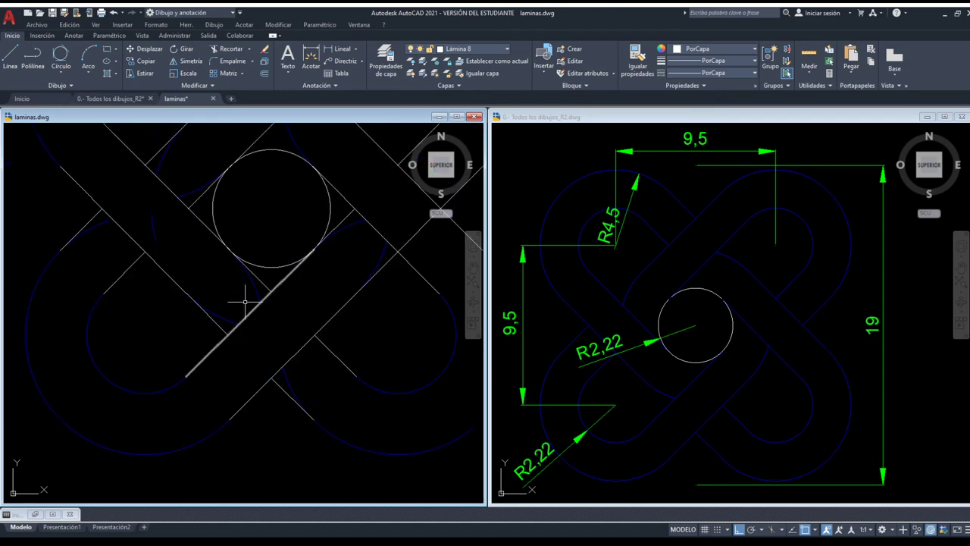
left_click(153, 227)
left_click(152, 227)
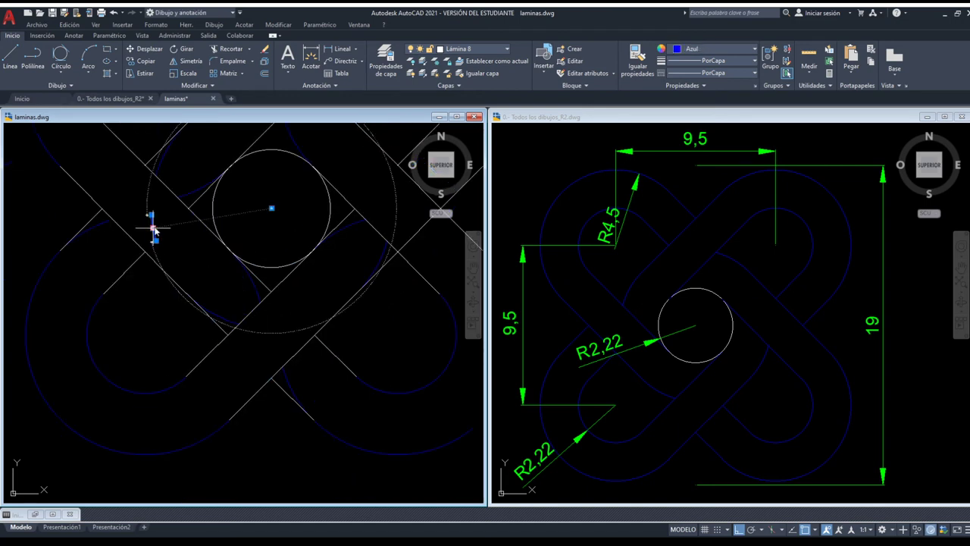
key("Escape")
scroll(200, 282, "down", 2)
left_click(253, 190)
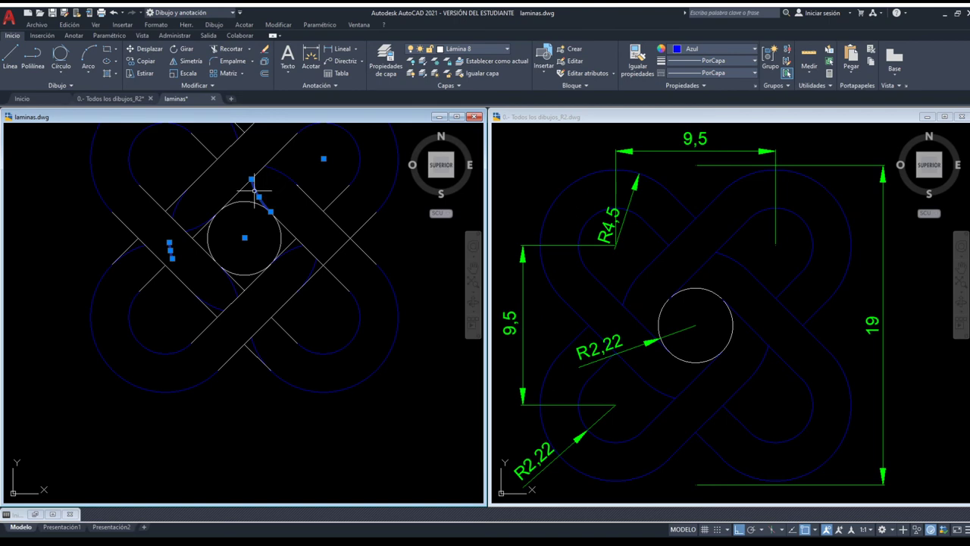
key("Escape")
scroll(250, 238, "down", 2)
middle_click_drag(245, 208, 250, 231)
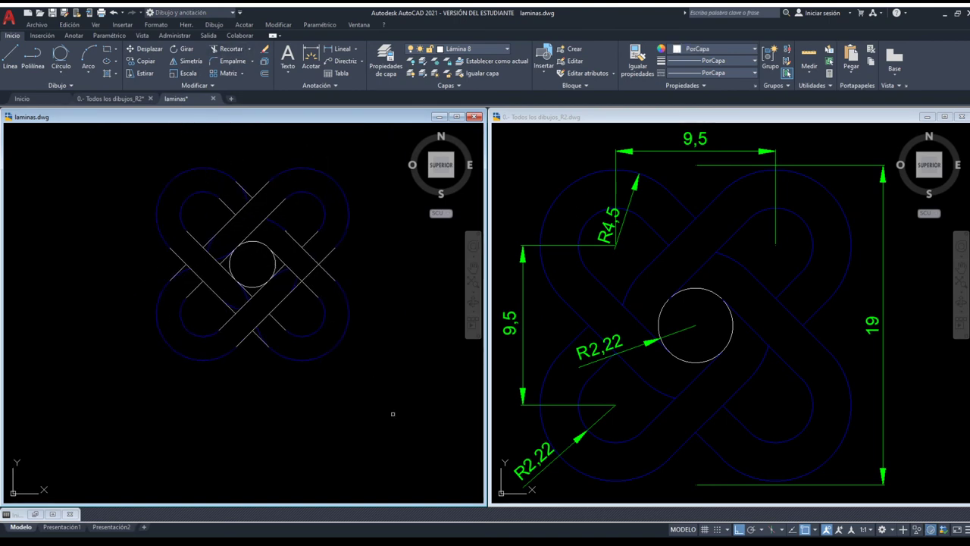
Delete the stray small arc near the central circle and review the whole knot
left_click_drag(393, 414, 100, 147)
scroll(241, 181, "up", 4)
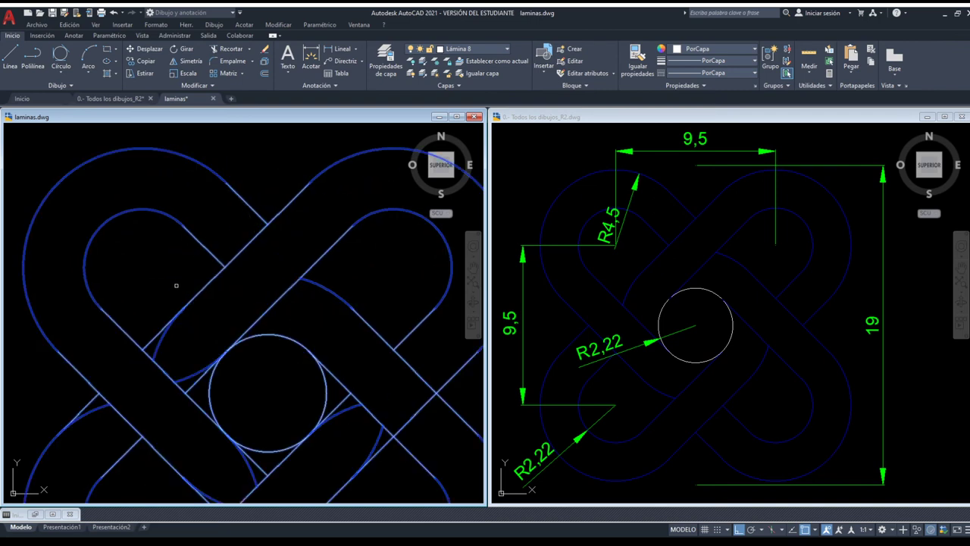
scroll(178, 250, "up", 1)
scroll(197, 257, "down", 1)
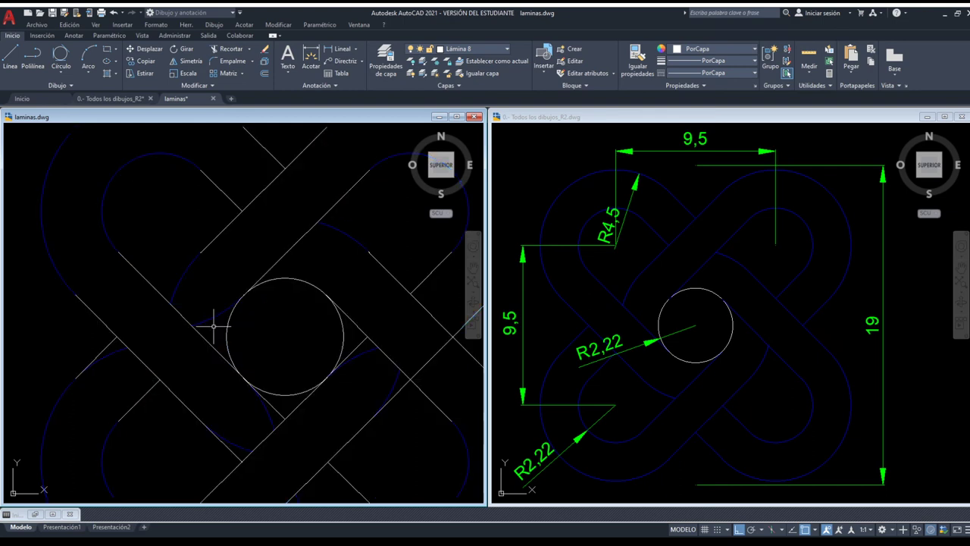
left_click(204, 318)
key("Delete")
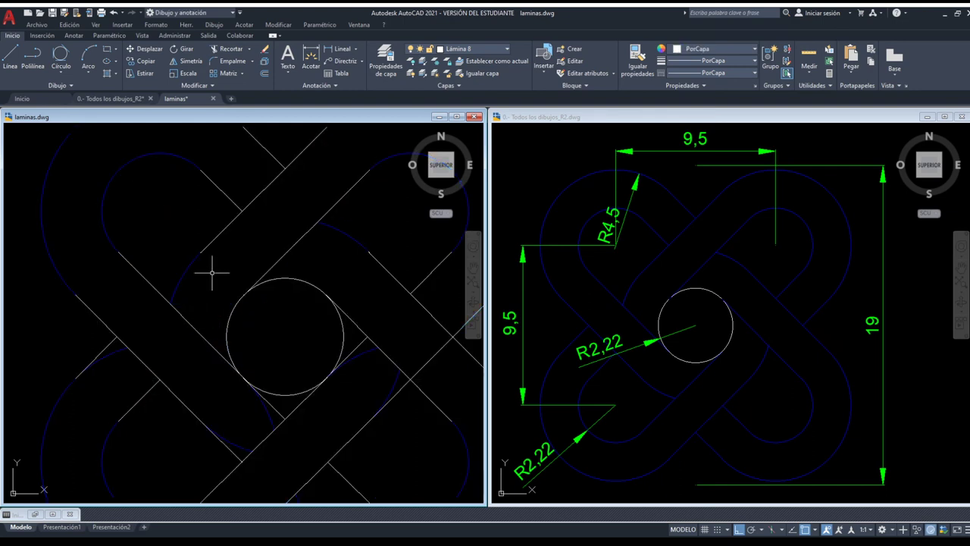
scroll(281, 240, "down", 2)
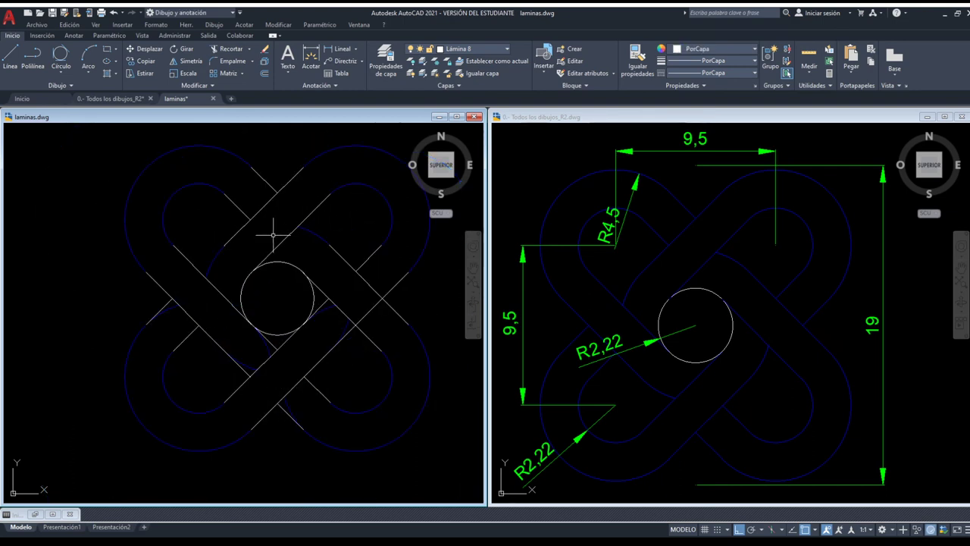
scroll(235, 275, "down", 2)
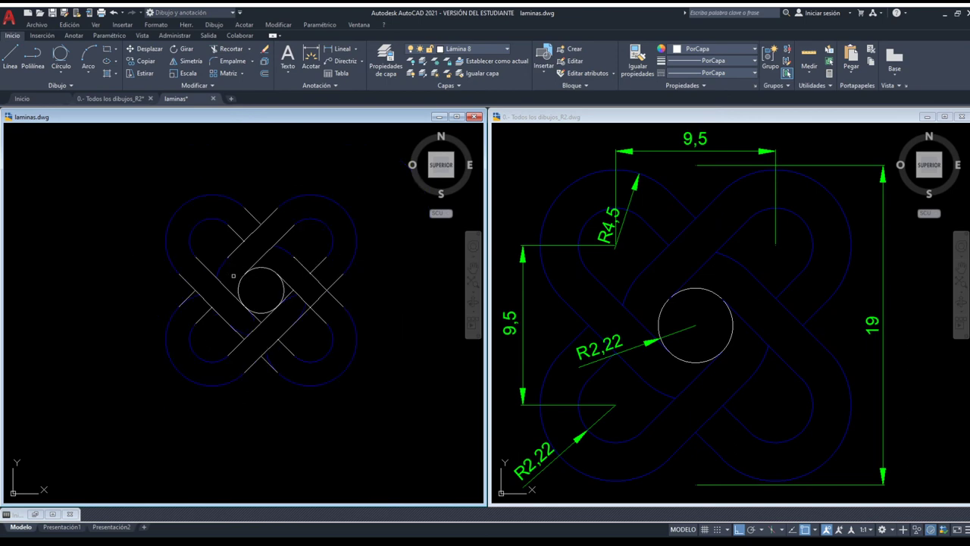
left_click_drag(373, 416, 150, 249)
scroll(205, 303, "up", 5)
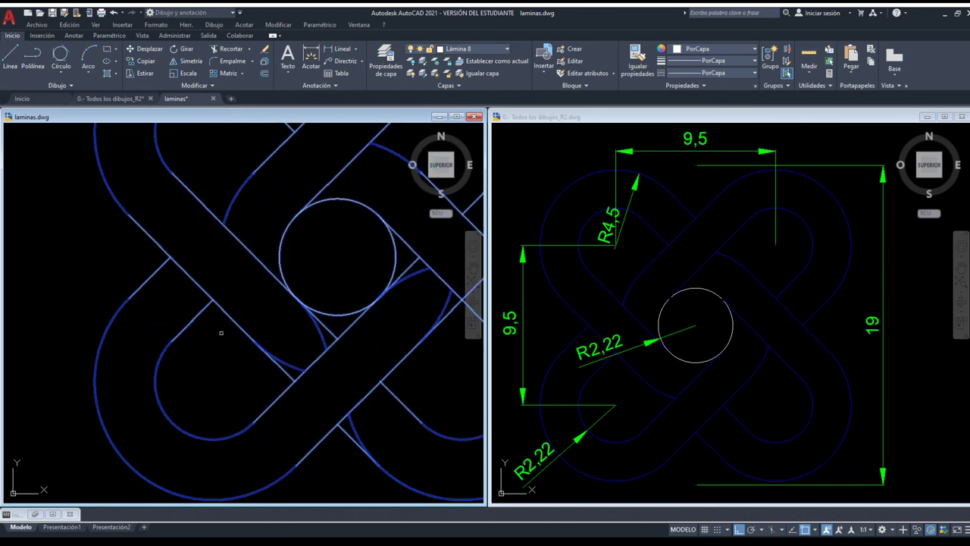
middle_click_drag(253, 373, 234, 350)
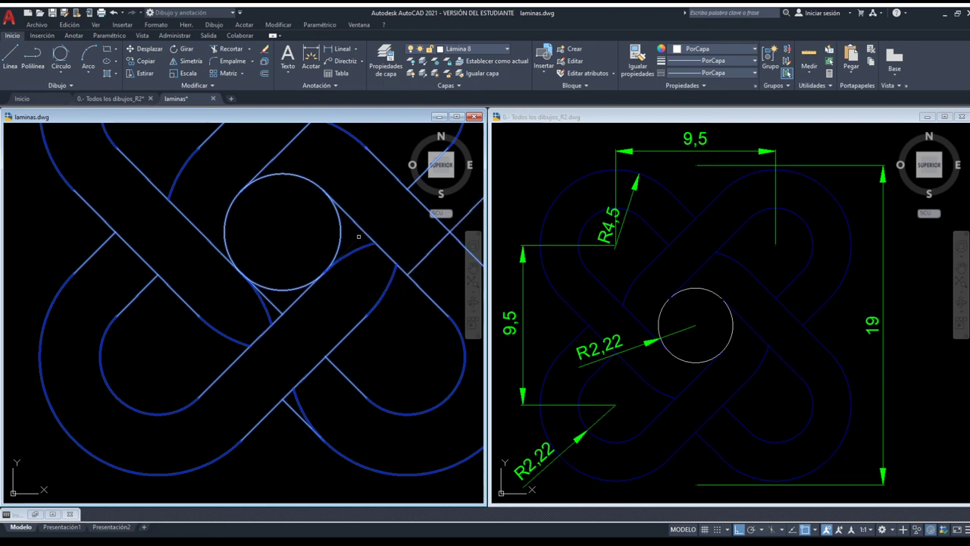
Trim the arc piece between the central circle and the diagonal band
left_click(357, 251)
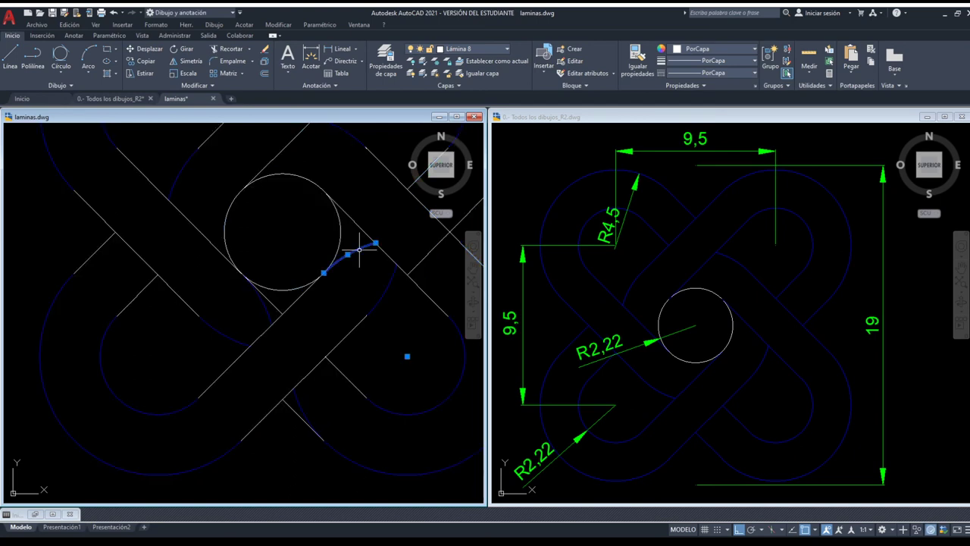
key("Escape")
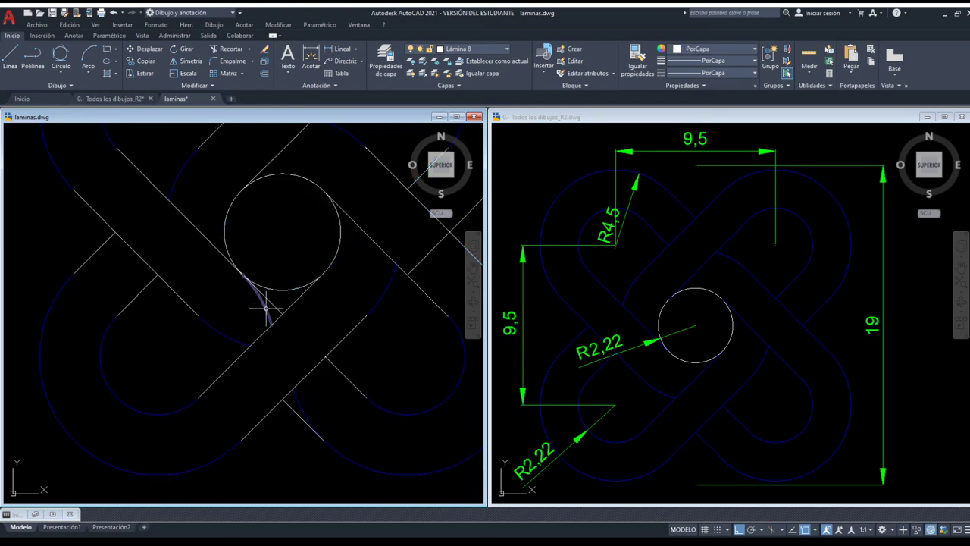
left_click(266, 309)
Trim the leftover arc stub crossing the diagonal band at the circle's lower left
scroll(266, 303, "down", 5)
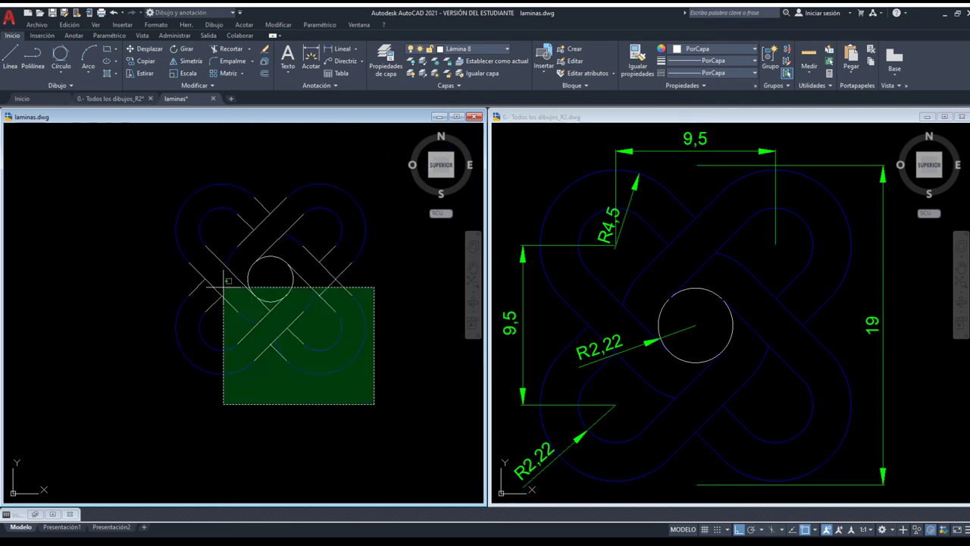
left_click_drag(375, 403, 160, 231)
scroll(255, 311, "up", 2)
scroll(273, 307, "up", 3)
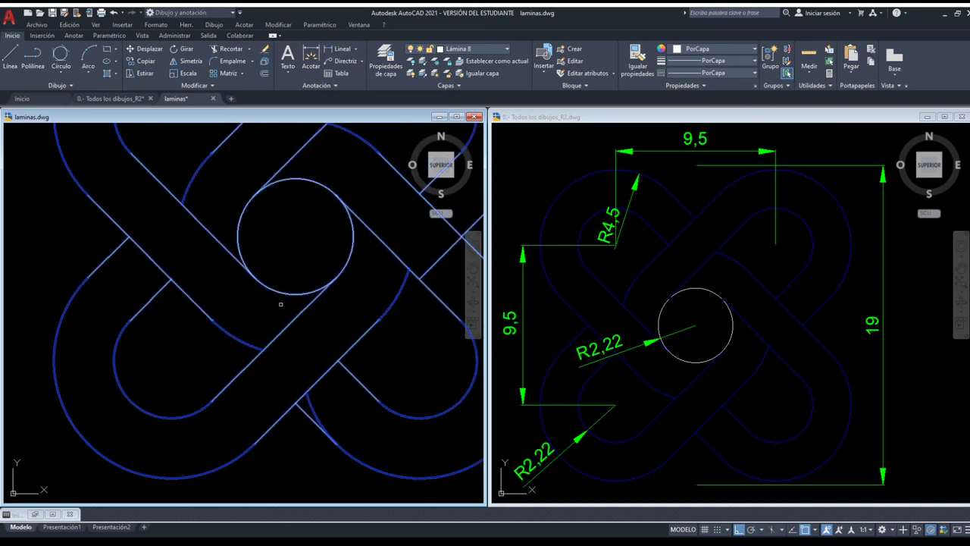
left_click(312, 405)
scroll(312, 405, "down", 2)
scroll(265, 342, "down", 3)
scroll(268, 329, "down", 2)
middle_click_drag(268, 329, 256, 335)
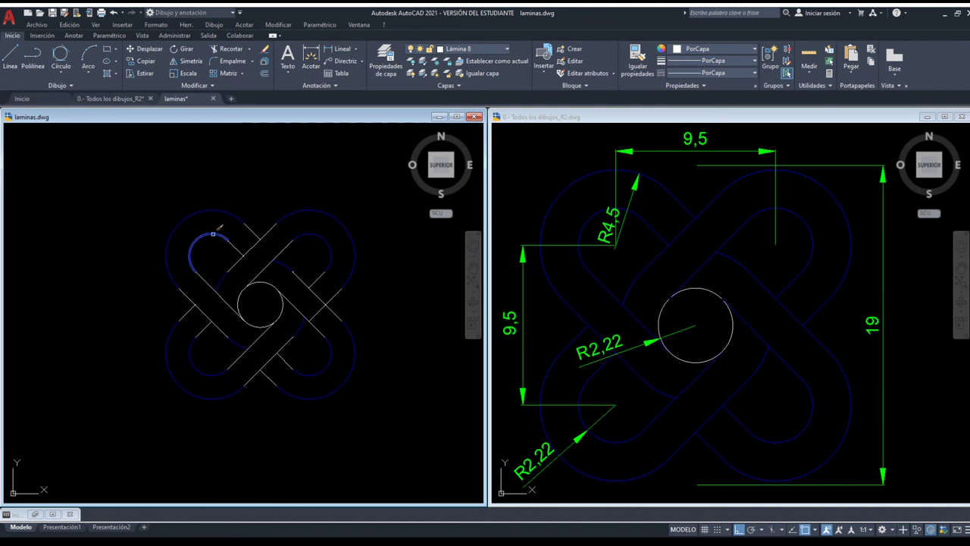
Run TRIM with the knot arcs as cutting edges on the remaining crossings
left_click_drag(385, 426, 115, 200)
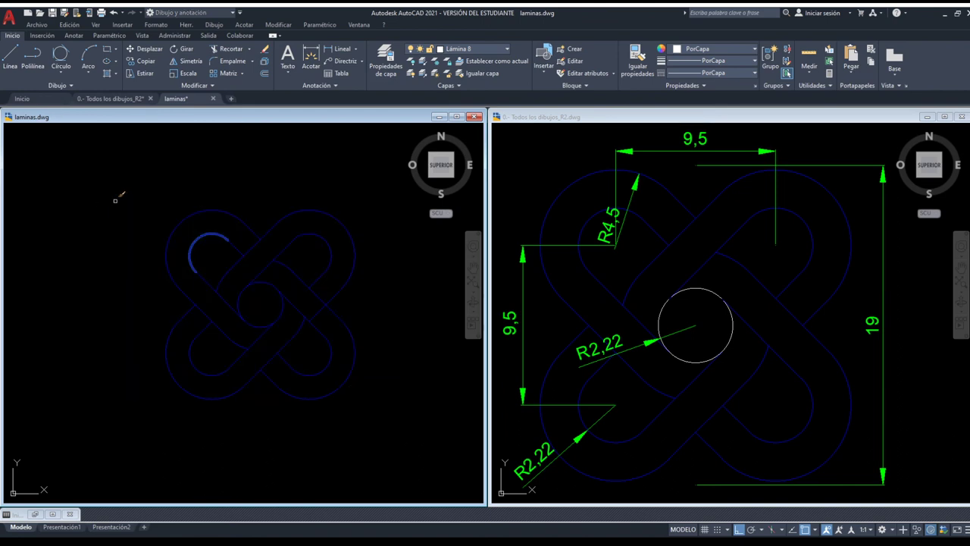
key("Escape")
type("tr")
key("space")
left_click(405, 426)
left_click(120, 190)
key("Escape")
Crossing-select the whole knot to give it the Lámina 8 layer's dark blue
left_click_drag(376, 413, 114, 167)
left_click_drag(383, 422, 148, 182)
key("Escape")
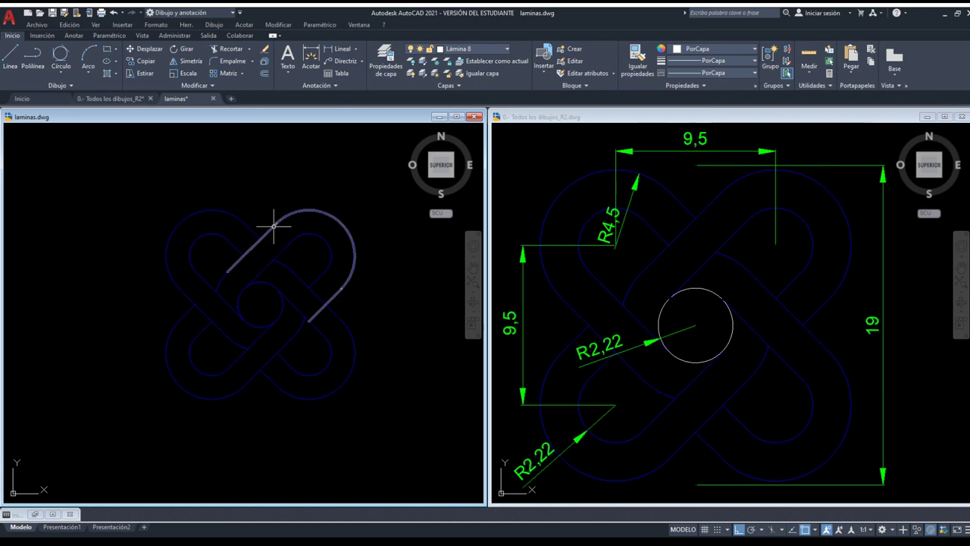
Start a new circle centred on the knot's centre point
scroll(232, 256, "up", 2)
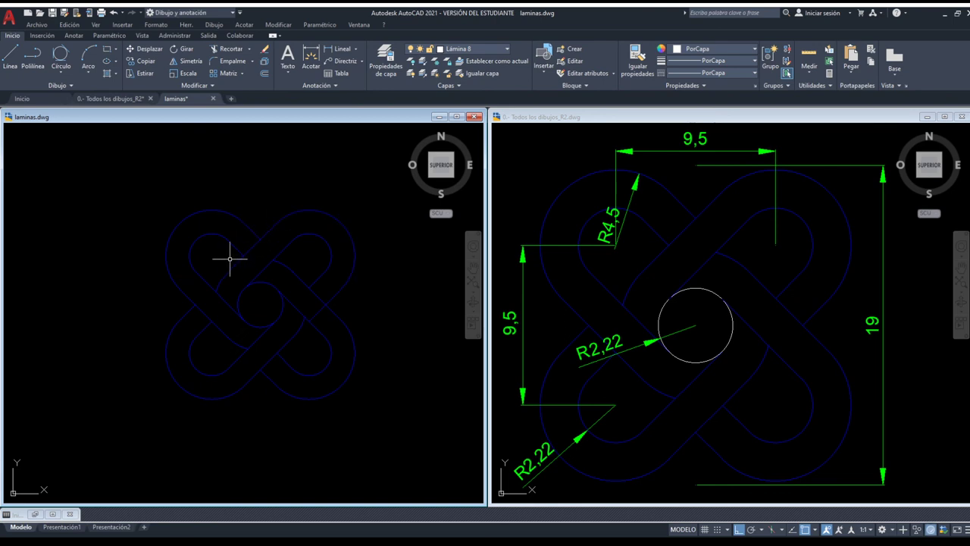
scroll(221, 273, "up", 2)
scroll(216, 298, "up", 3)
scroll(234, 225, "down", 3)
scroll(243, 212, "down", 2)
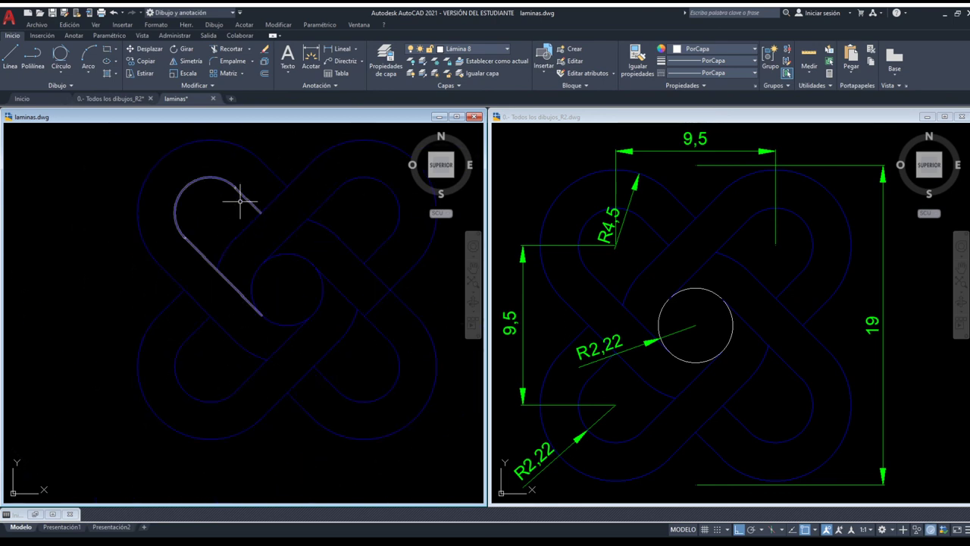
scroll(212, 223, "down", 2)
scroll(253, 223, "up", 2)
mouse_move(281, 219)
middle_mouse_down()
mouse_move(295, 238)
mouse_move(260, 234)
middle_mouse_up()
scroll(303, 225, "down", 2)
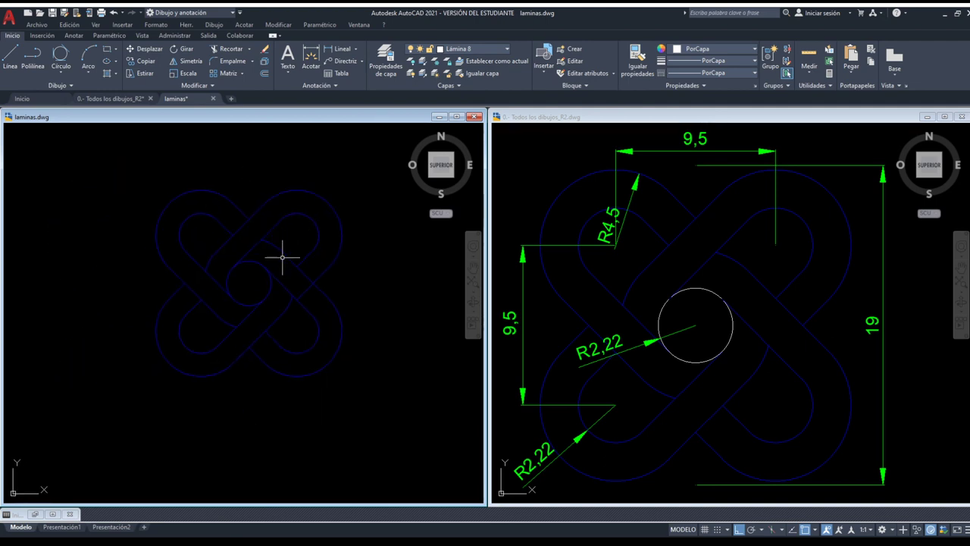
scroll(270, 281, "down", 3)
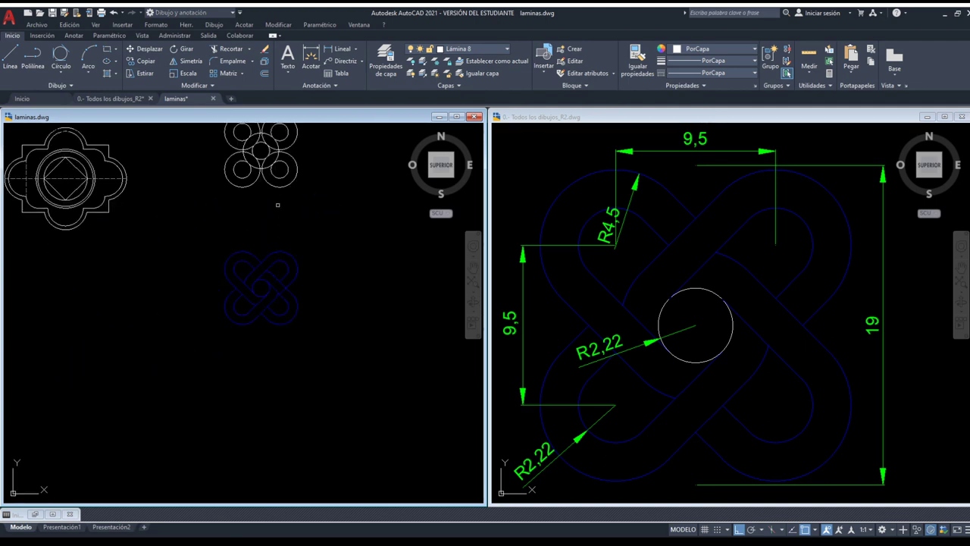
scroll(265, 276, "up", 5)
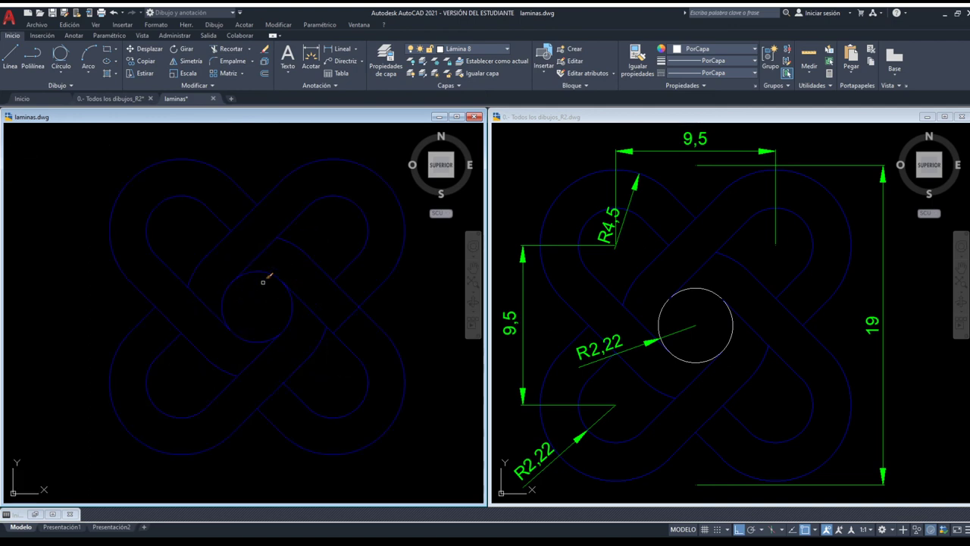
left_click(257, 307)
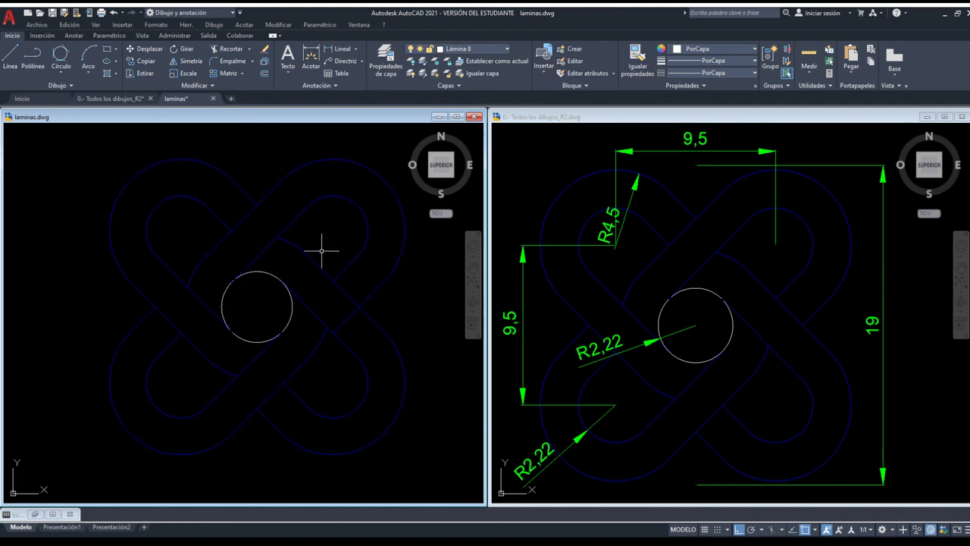
Set the circle's radius so it touches the inner edges of the surrounding bands
scroll(229, 264, "up", 8)
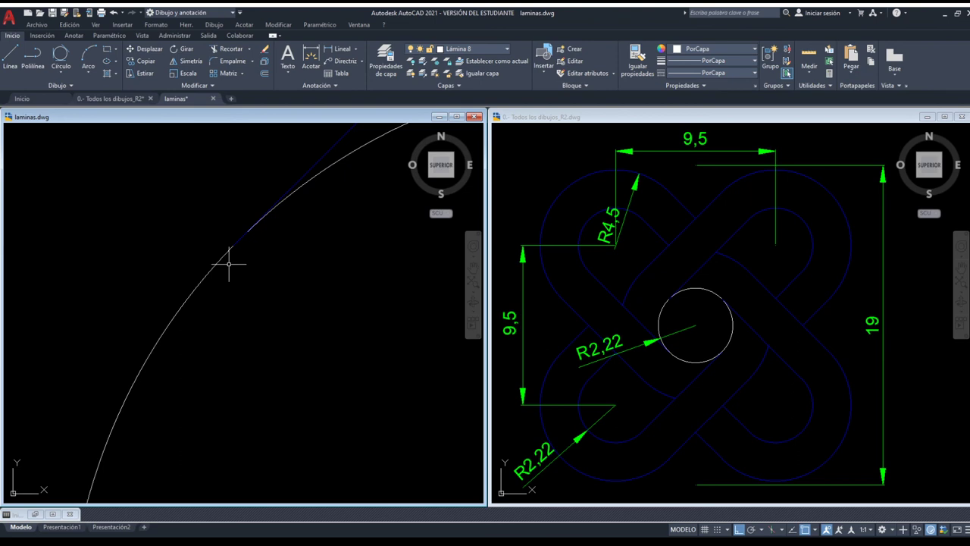
left_click(298, 190)
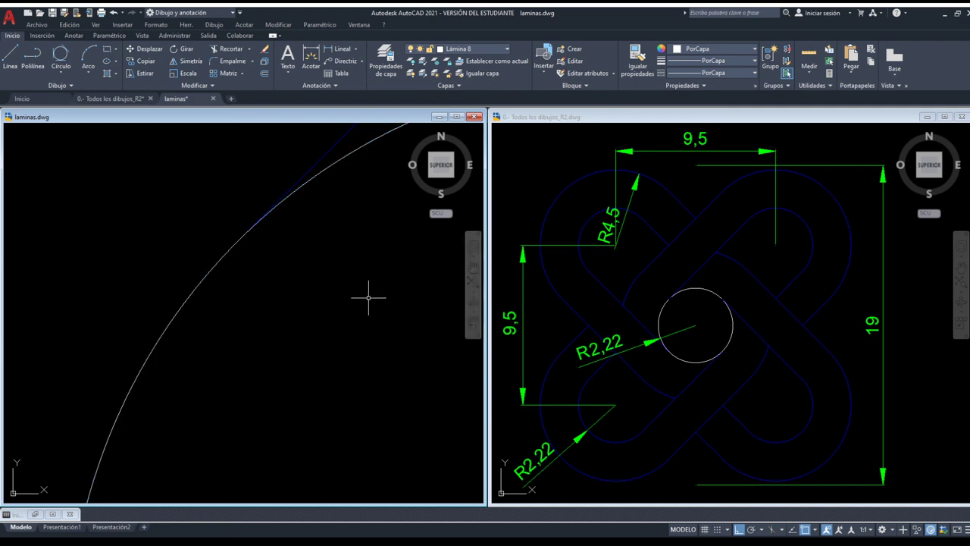
scroll(228, 294, "down", 3)
scroll(281, 311, "down", 3)
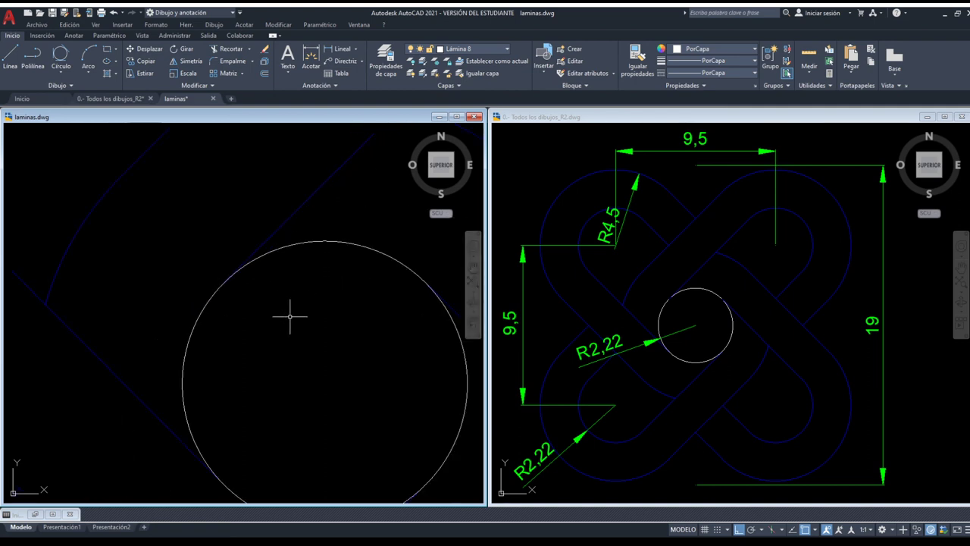
scroll(286, 315, "down", 4)
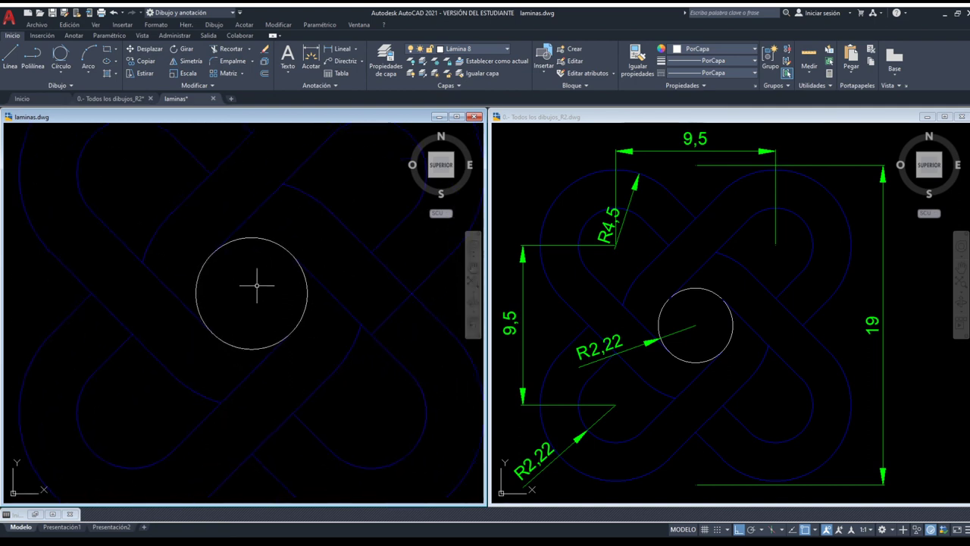
scroll(260, 282, "down", 2)
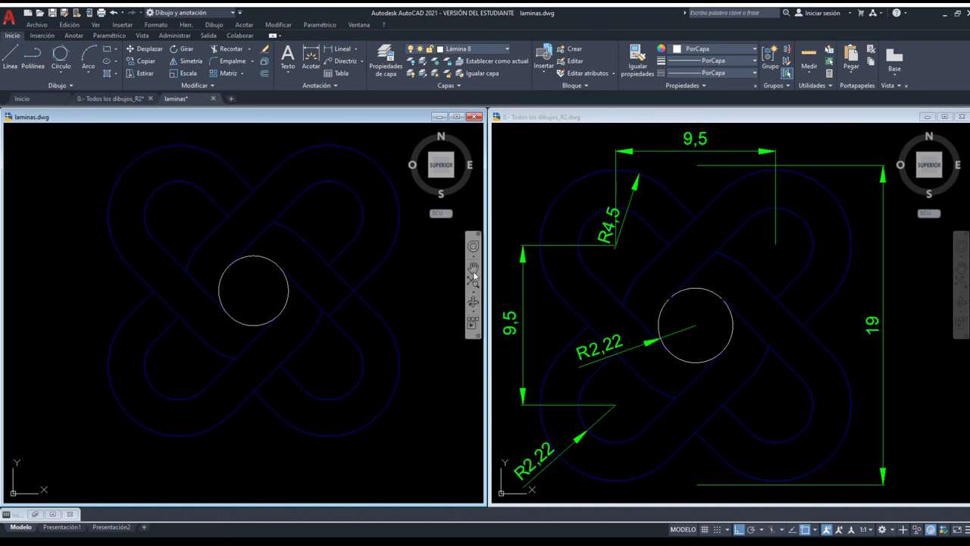
Activate 0.- Todos los dibujos_R2.dwg and zoom out to show the Práctica 9 sheet
left_click(618, 265)
scroll(568, 235, "down", 3)
scroll(569, 235, "down", 2)
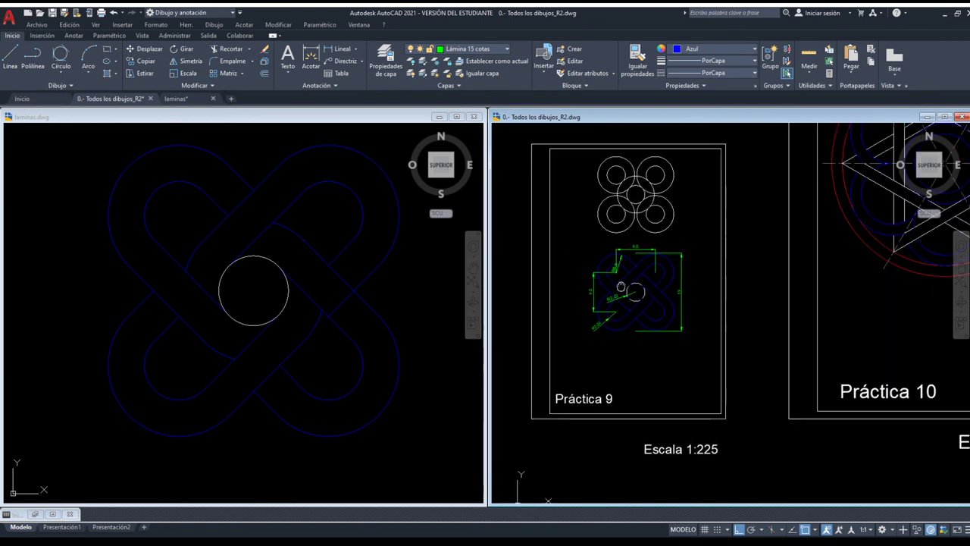
scroll(569, 235, "down", 1)
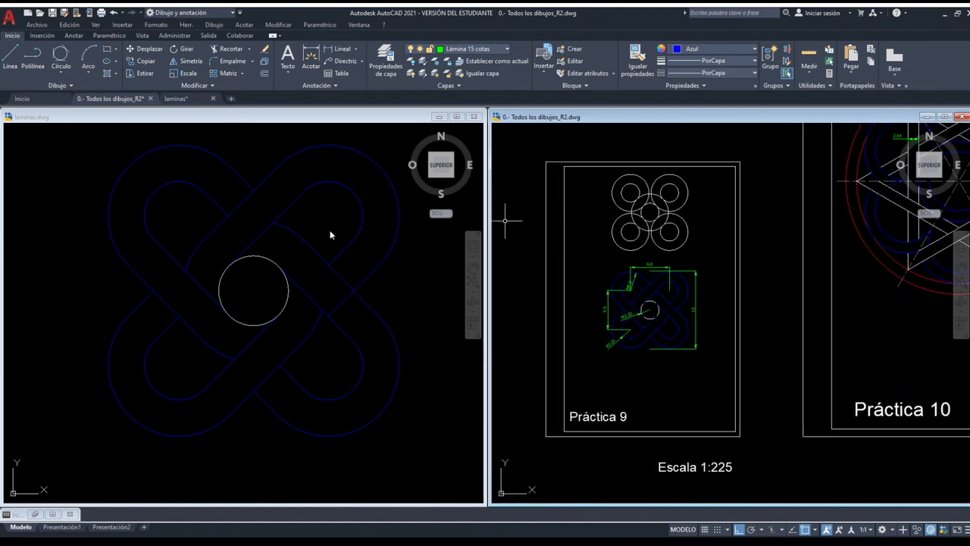